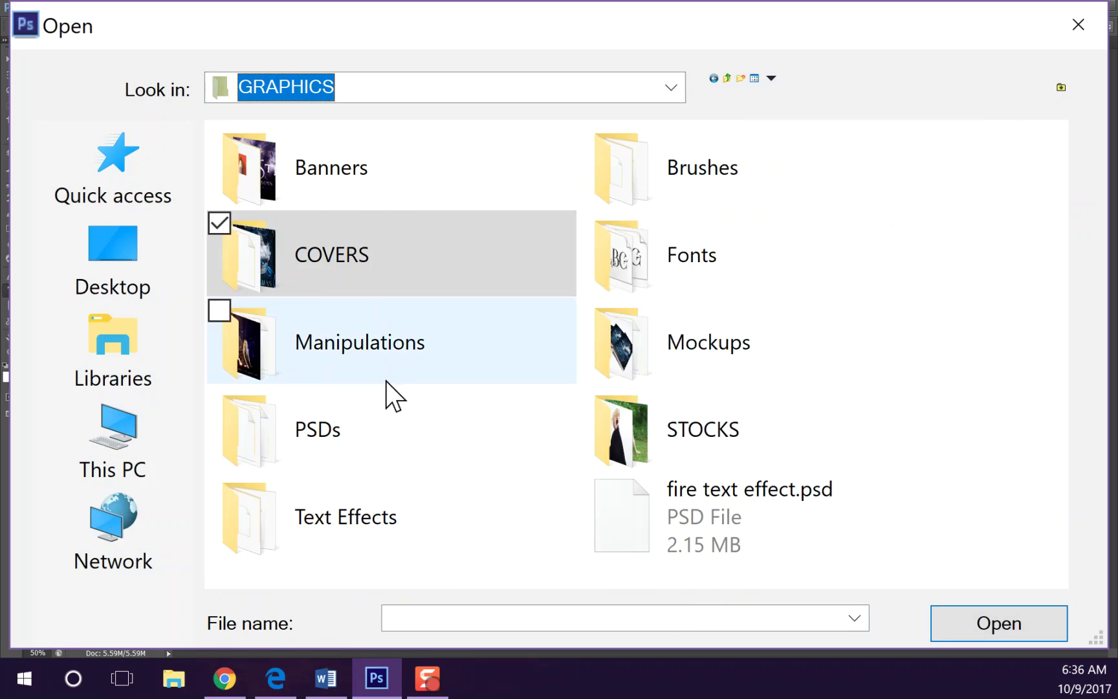
Open scaly texture.jpg and drag it into the cover at the top-left
double_click(670, 429)
double_click(647, 334)
mouse_move(974, 172)
left_mouse_down()
mouse_move(679, 278)
mouse_move(503, 189)
left_mouse_up()
left_click(629, 248)
Stretch the texture to full cover width and place a duplicate filling the bottom
key("ctrl+t")
left_click_drag(632, 332, 732, 433)
key("ctrl+j")
left_click(534, 267)
key("ctrl+t")
mouse_move(625, 295)
left_mouse_down()
mouse_move(624, 463)
mouse_move(656, 515)
left_mouse_up()
key("Return")
Erase the seam with a size 46 partial-opacity eraser, then merge the copy down
left_click(58, 25)
key("ctrl+1")
left_click(214, 26)
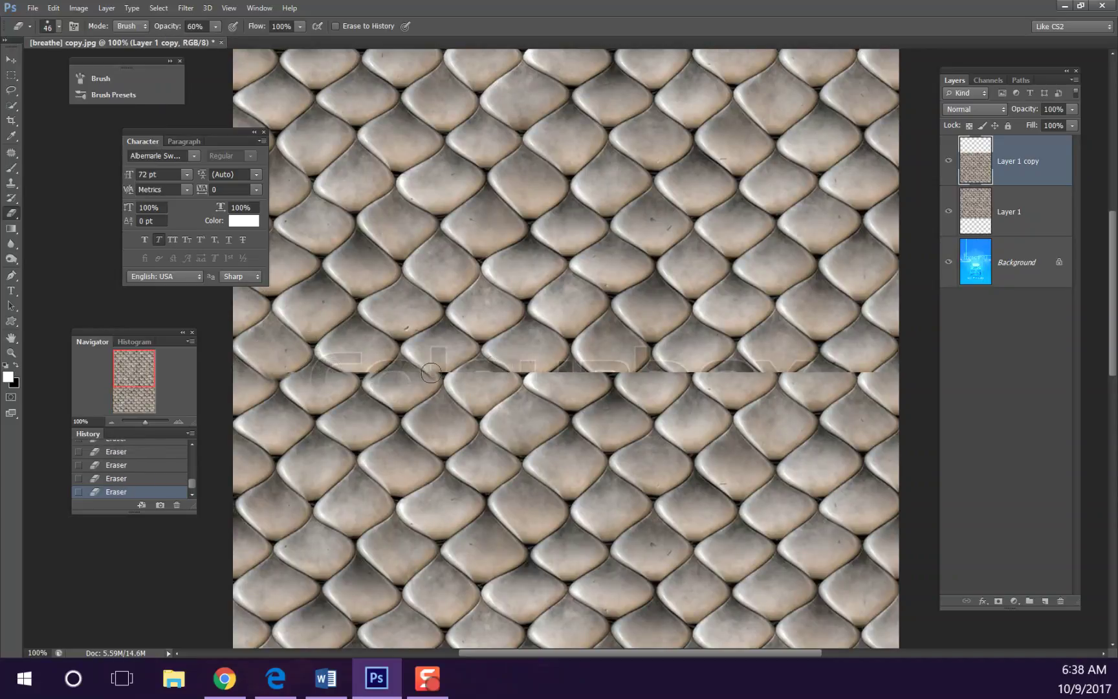
scroll(640, 375, "down", 2)
left_click(640, 324)
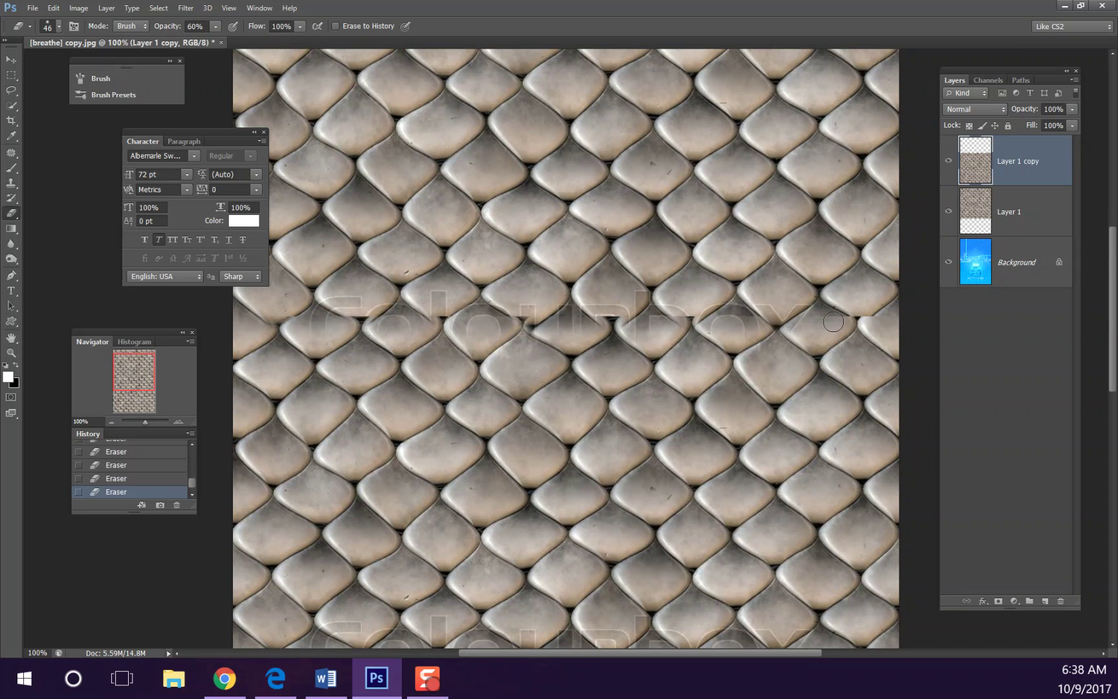
key("ctrl+e")
key("ctrl+minus")
key("ctrl+minus")
Delete the old blue background layer, leaving the texture layer
key("v")
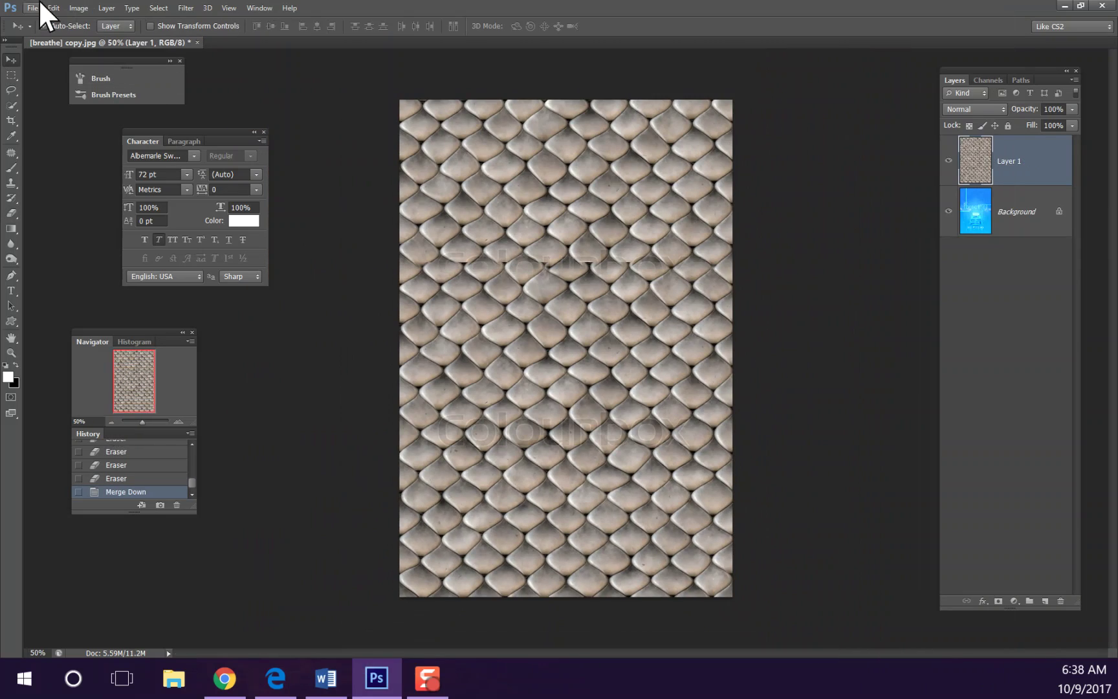
left_click(1016, 262)
key("Delete")
double_click(1008, 161)
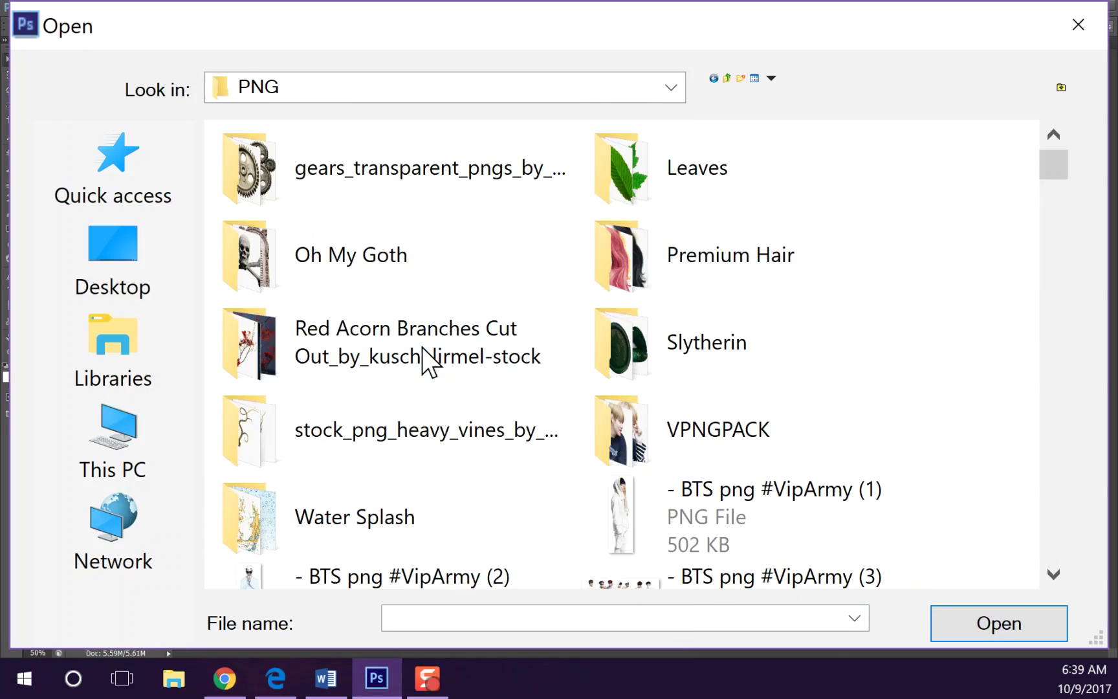
Bring the 03-red curly hair into the cover, scaled to about three quarters
double_click(684, 278)
left_click(407, 262)
double_click(407, 262)
left_click_drag(963, 170, 774, 232)
key("ctrl+t")
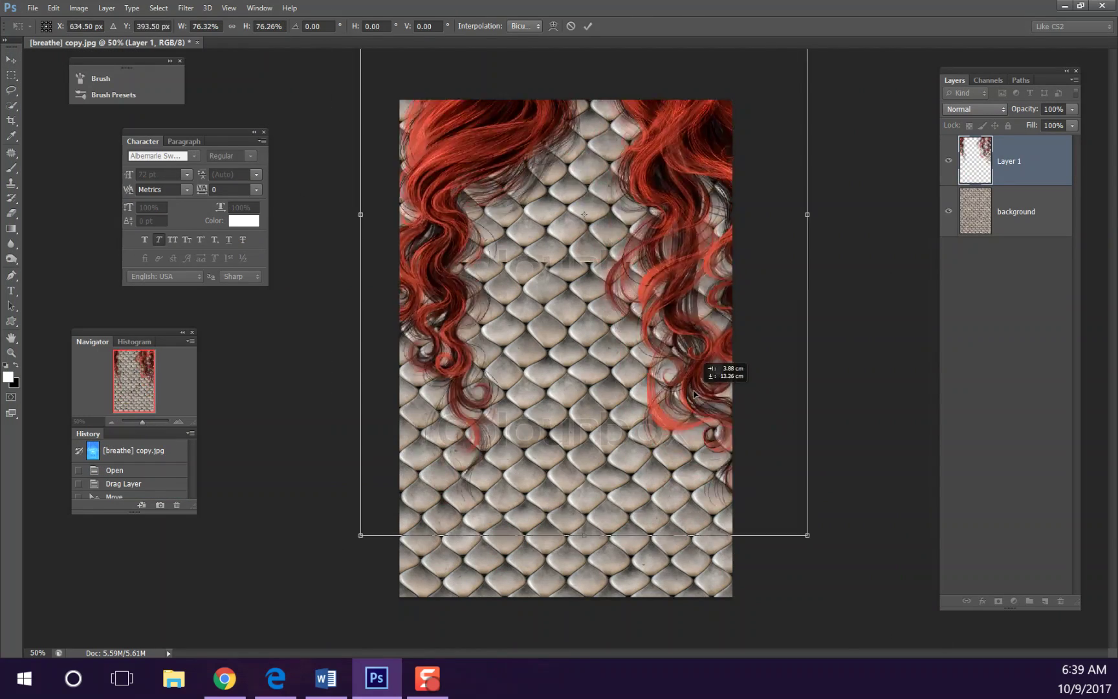
left_click_drag(880, 620, 683, 377)
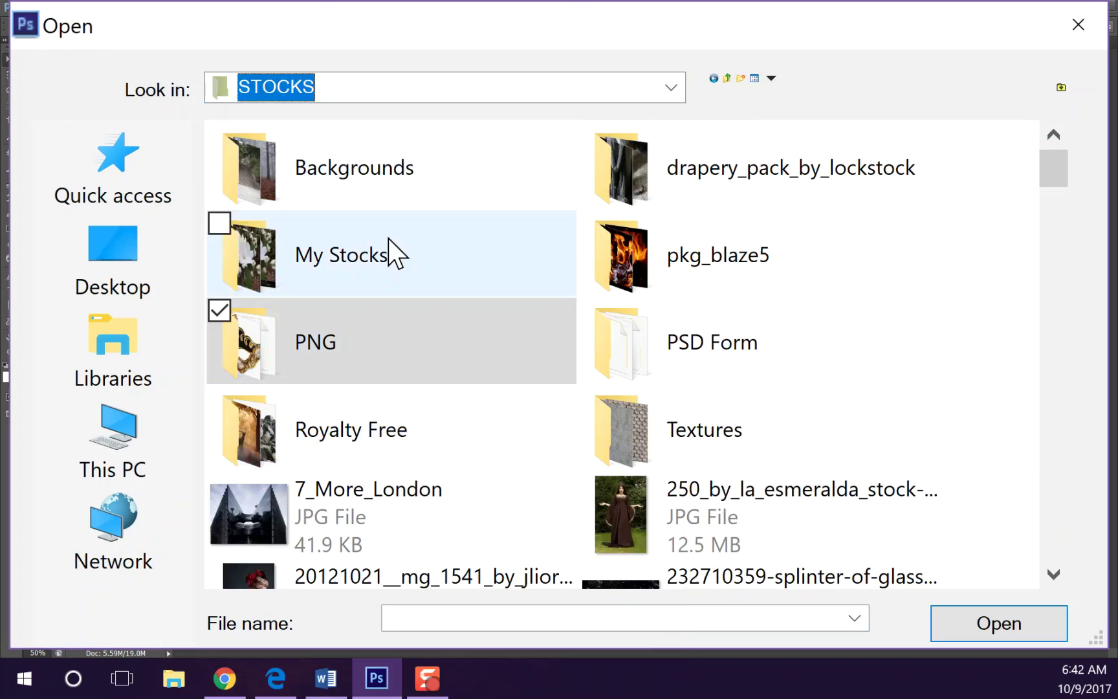
Add the t7 tentacles, fitted along the bottom of the cover
double_click(324, 341)
double_click(647, 187)
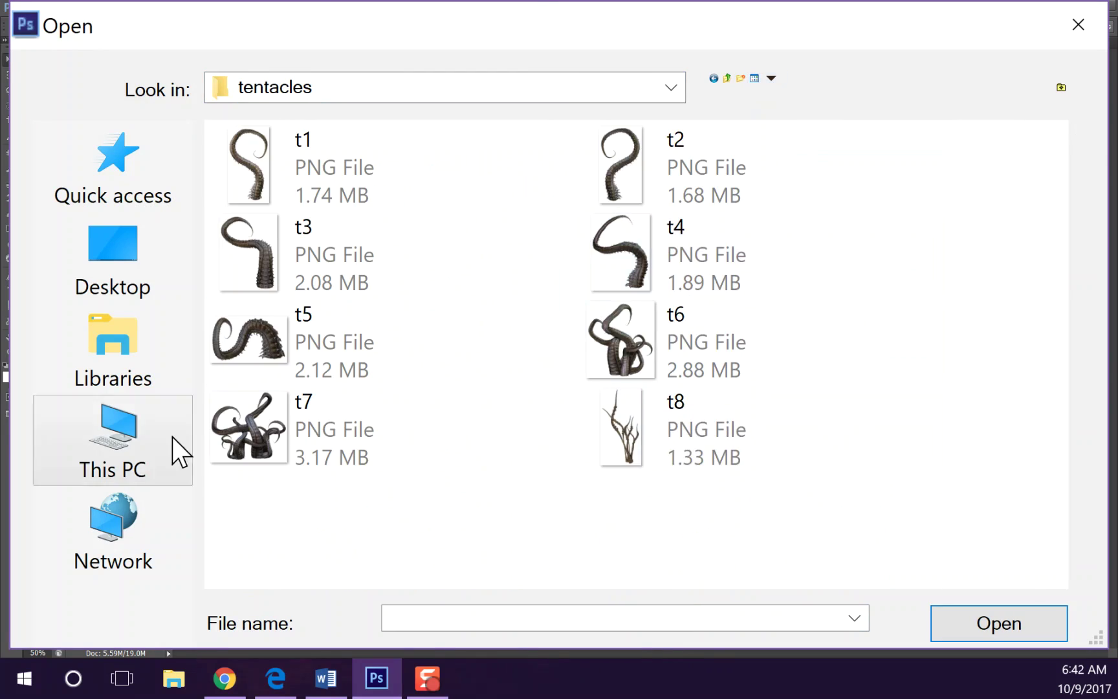
double_click(266, 440)
key("Return")
left_click_drag(350, 134, 492, 363)
key("ctrl+t")
left_click_drag(731, 272, 641, 440)
key("Return")
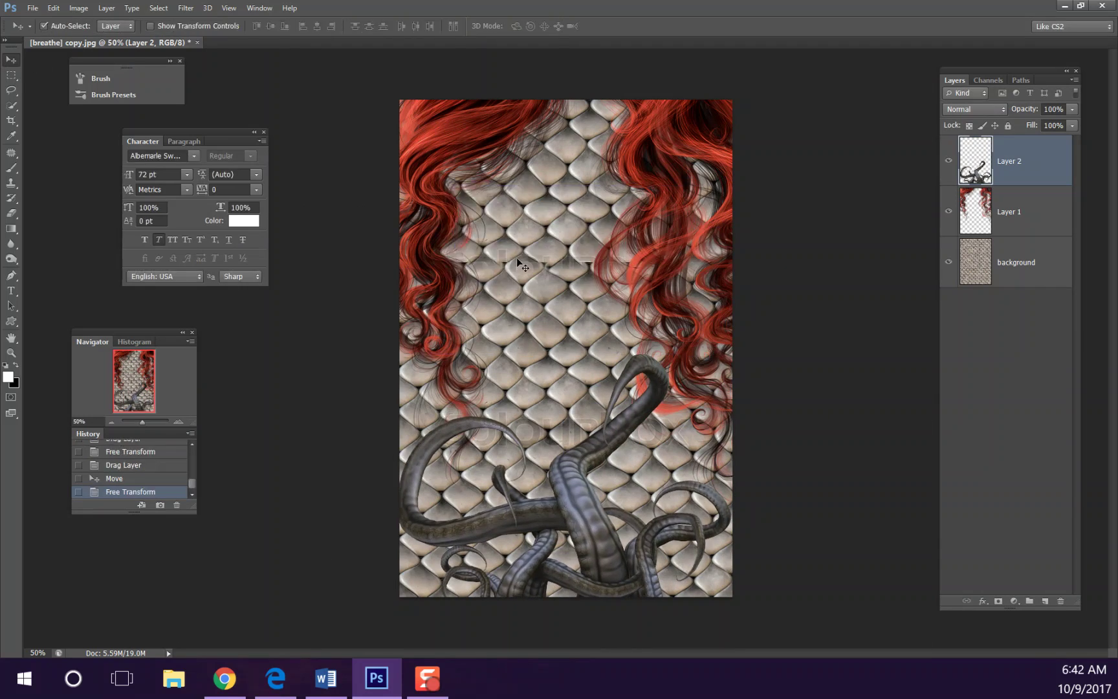
Add the t1 tentacle, scaled and placed at the lower left
key("ctrl+o")
double_click(443, 173)
left_click_drag(661, 344, 395, 466)
key("ctrl+t")
left_click_drag(432, 546, 492, 461)
key("Return")
Add the t5 tentacle on the right side, then preview Layer 3 at hue -160
left_click(32, 8)
left_click(78, 78)
double_click(506, 344)
left_click(534, 401)
left_click_drag(291, 388, 781, 374)
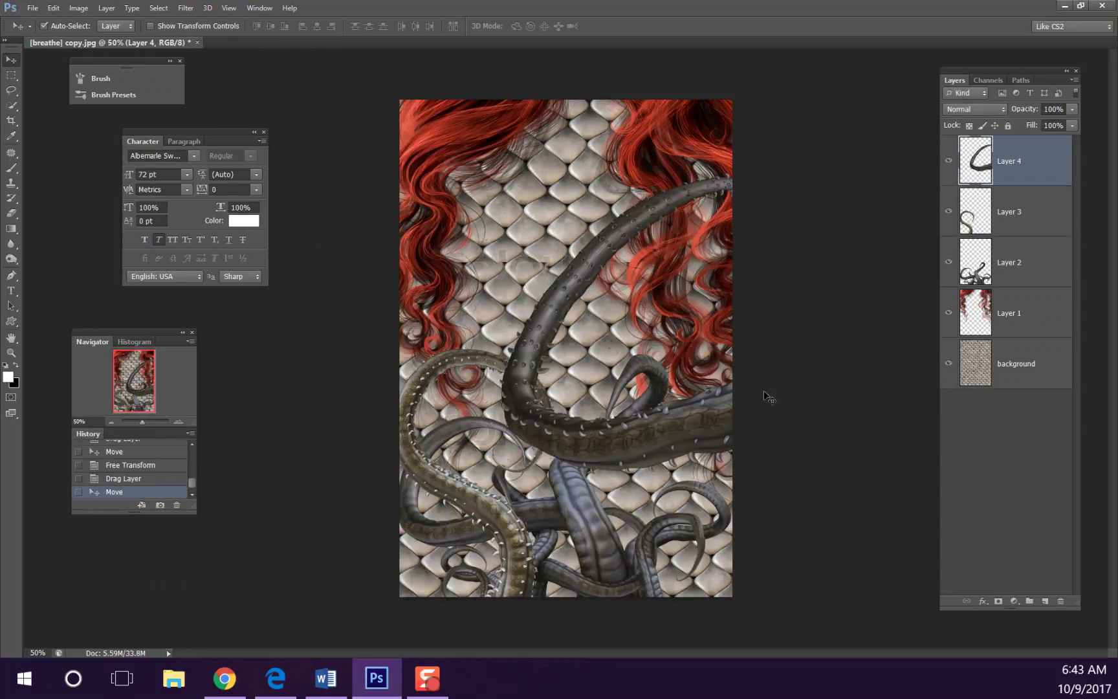
key("ctrl+t")
mouse_move(791, 131)
left_mouse_down()
mouse_move(751, 401)
mouse_move(789, 569)
left_mouse_up()
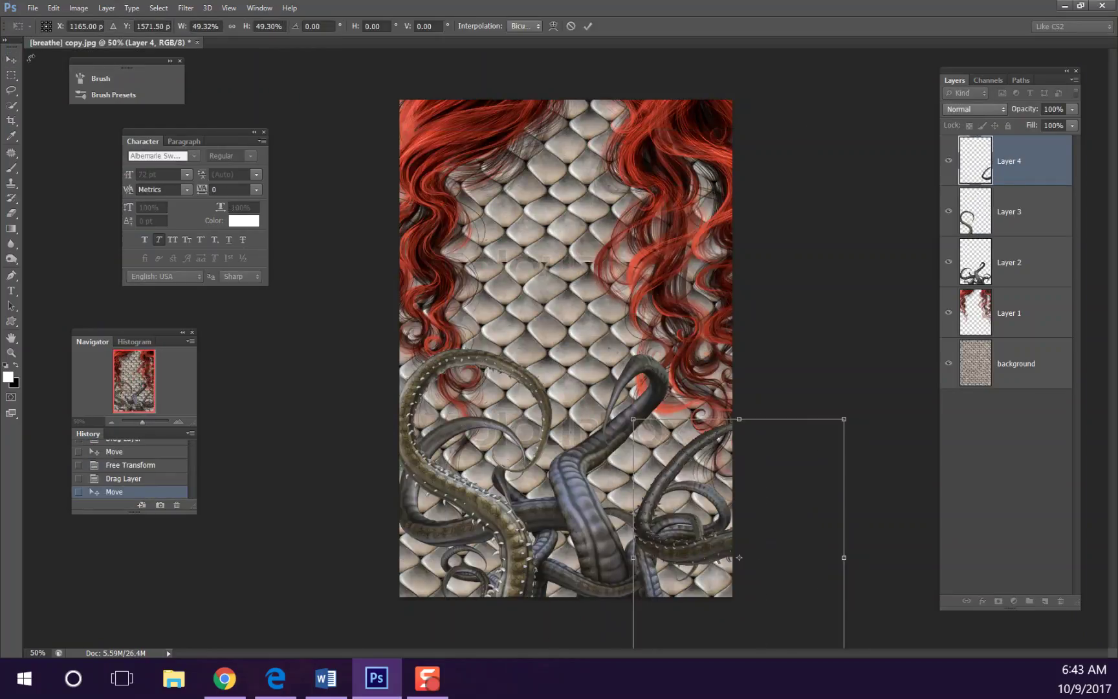
key("Return")
left_click(1016, 228)
key("ctrl+u")
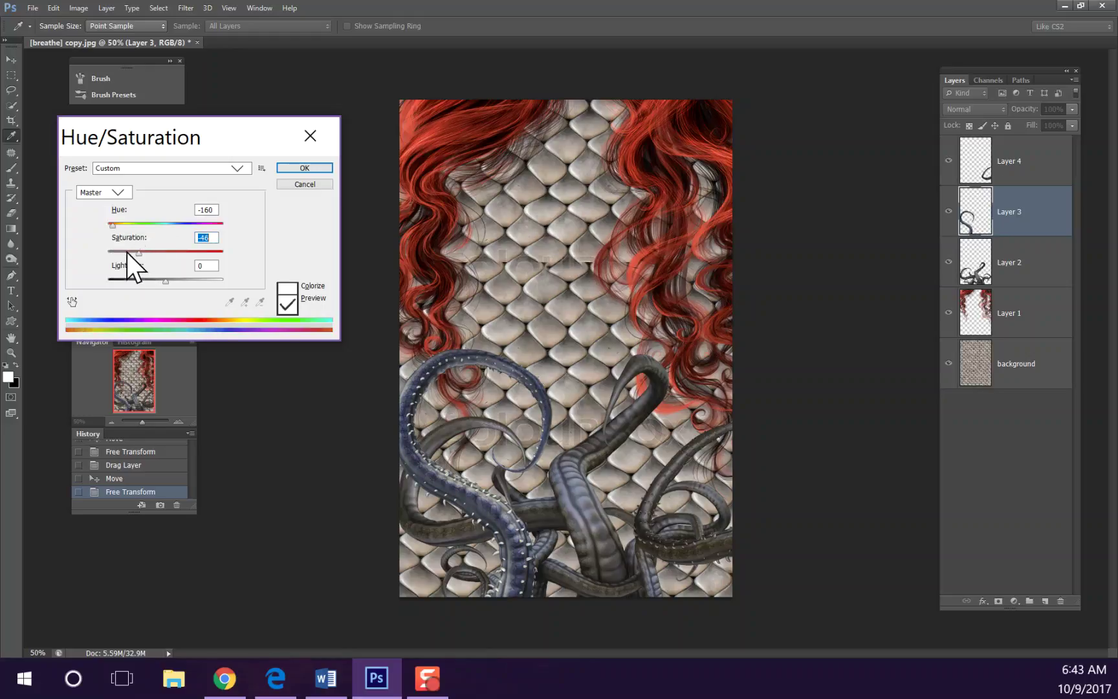
Apply the bluish hue and save the cover as curse of the sea.psd
key("Return")
key("ctrl+shift+s")
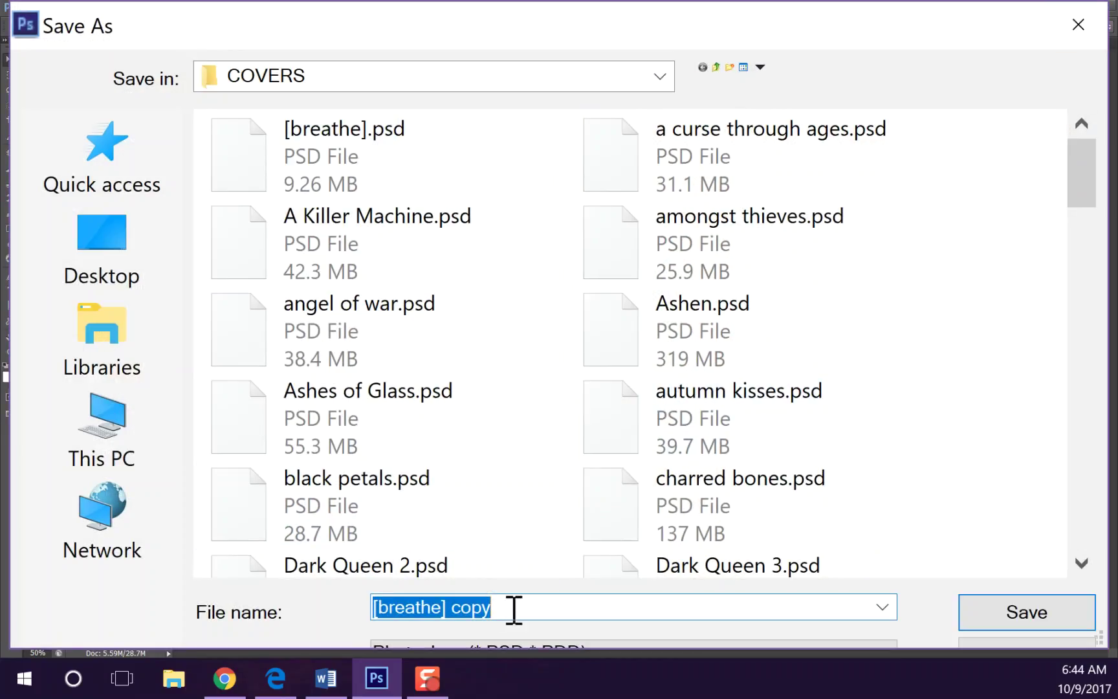
left_click(1029, 614)
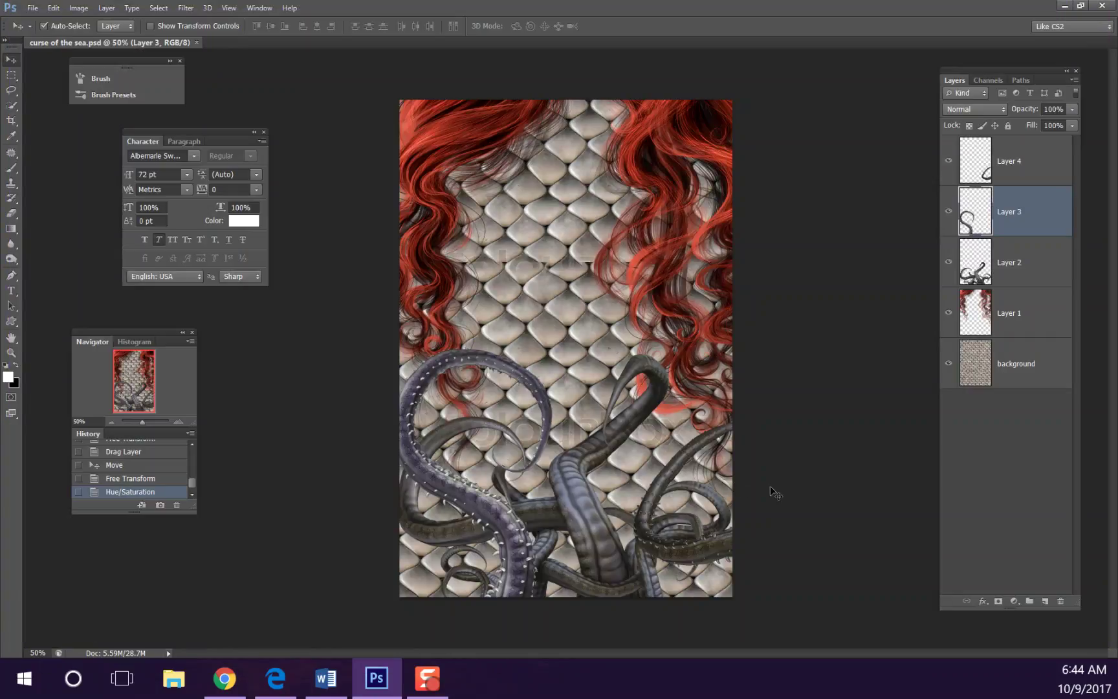
Add another t5 tentacle on Layer 5, shrunk toward the lower right
key("ctrl+o")
double_click(823, 457)
double_click(647, 429)
double_click(323, 340)
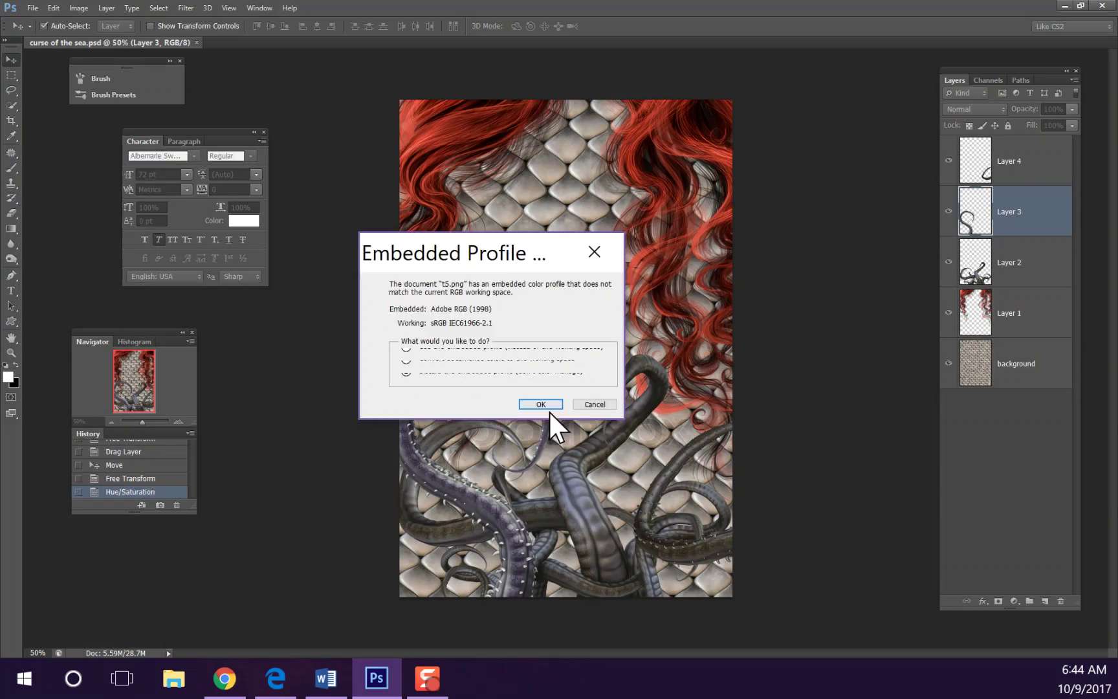
left_click(536, 404)
mouse_move(963, 254)
left_mouse_down()
mouse_move(714, 381)
mouse_move(599, 253)
left_mouse_up()
key("ctrl+t")
left_click_drag(647, 194, 724, 589)
Duplicate the Layer 2 tentacle cluster, Gaussian-blur the copy and lower its opacity
key("Return")
left_click(1010, 312)
left_click(364, 144)
left_click(186, 8)
left_click(686, 492)
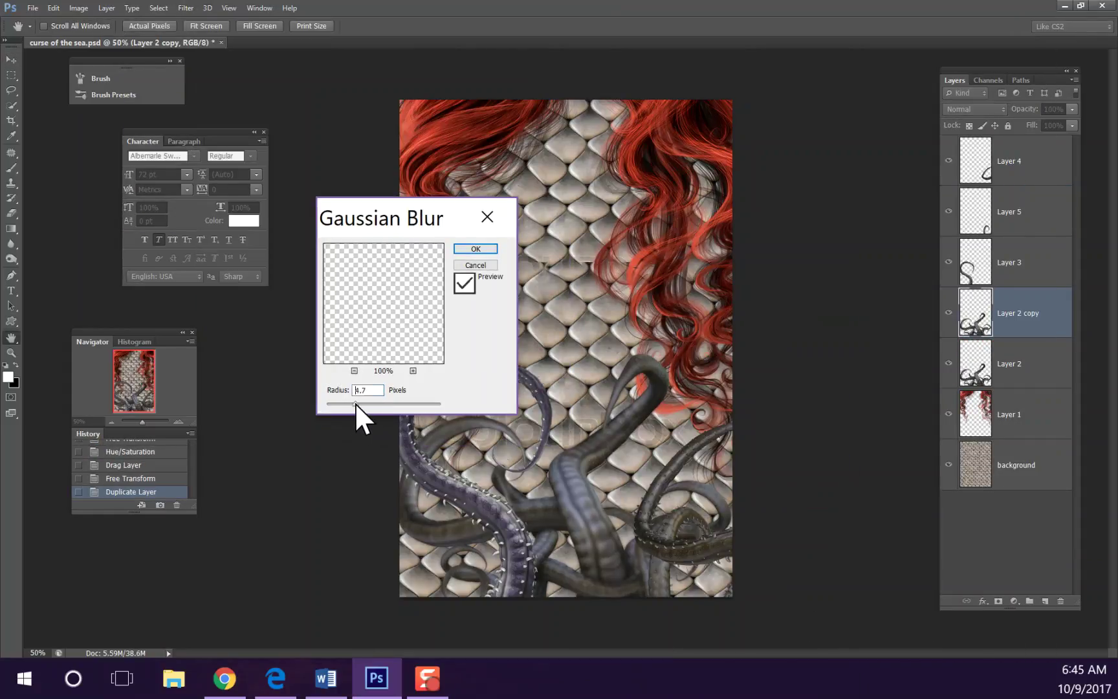
key("Return")
key("v")
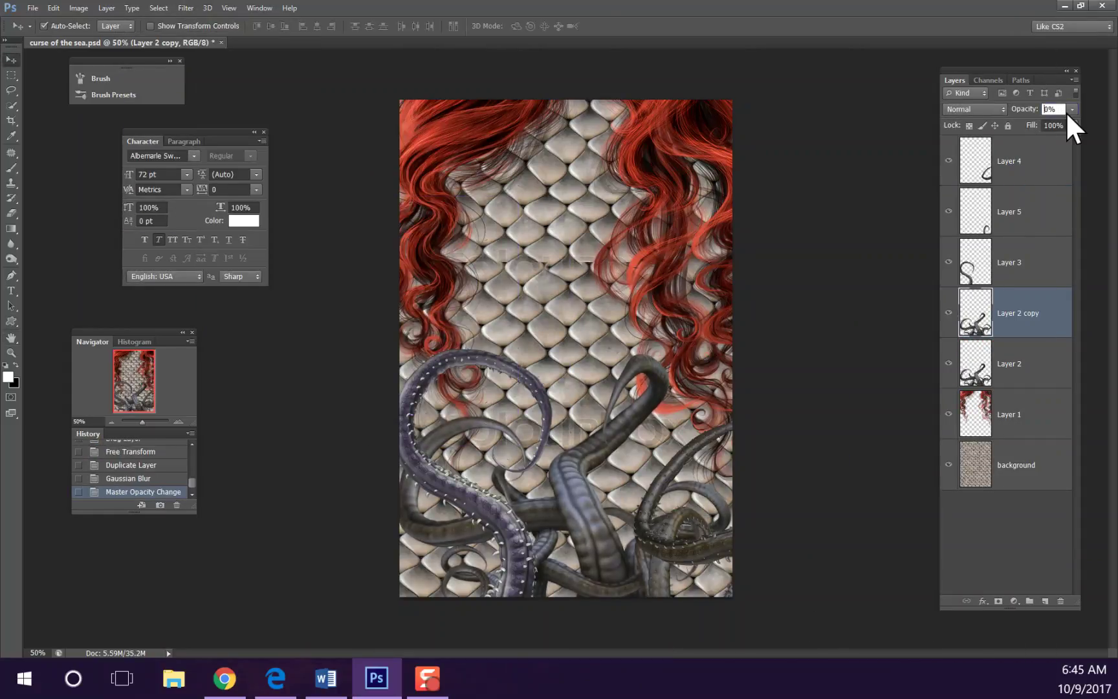
left_click(1021, 453)
left_click(178, 421)
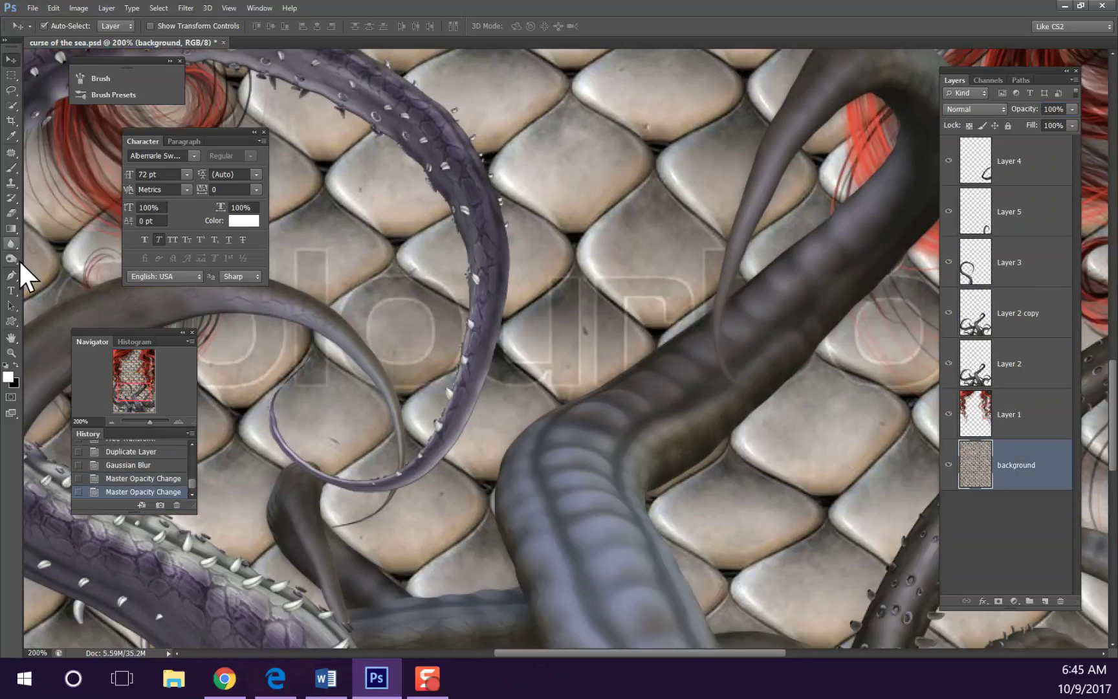
Clone over the watermark lettering with a size 13 Clone Stamp, undoing a bad stroke
left_click(57, 26)
type("13")
key("Return")
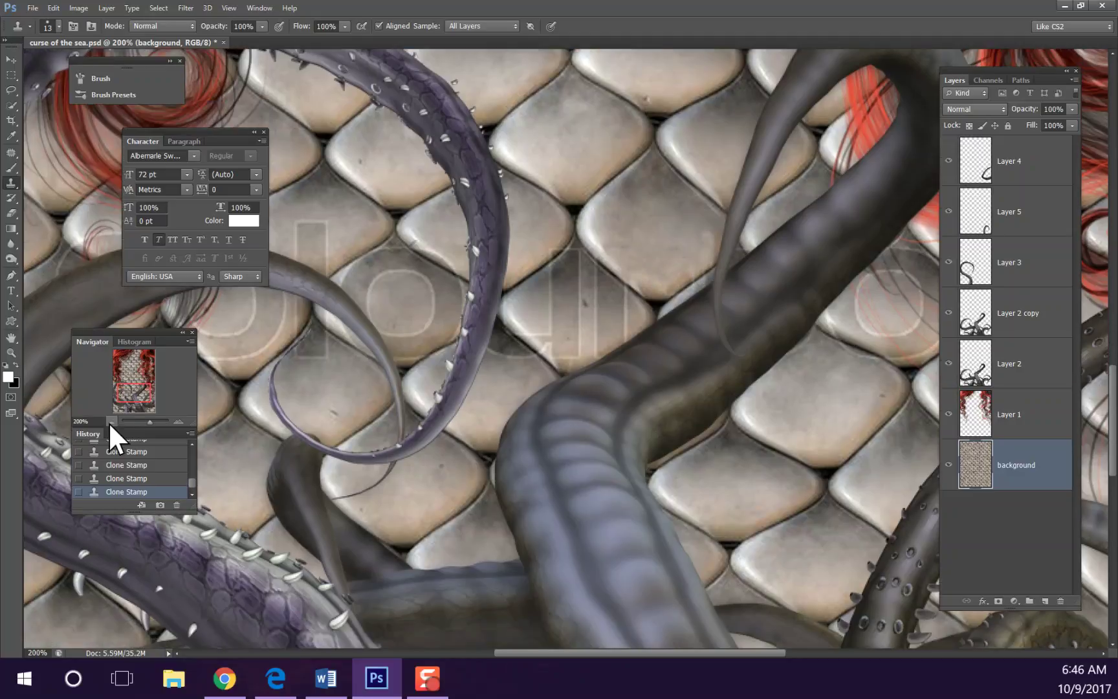
left_click(111, 421)
left_click(178, 422)
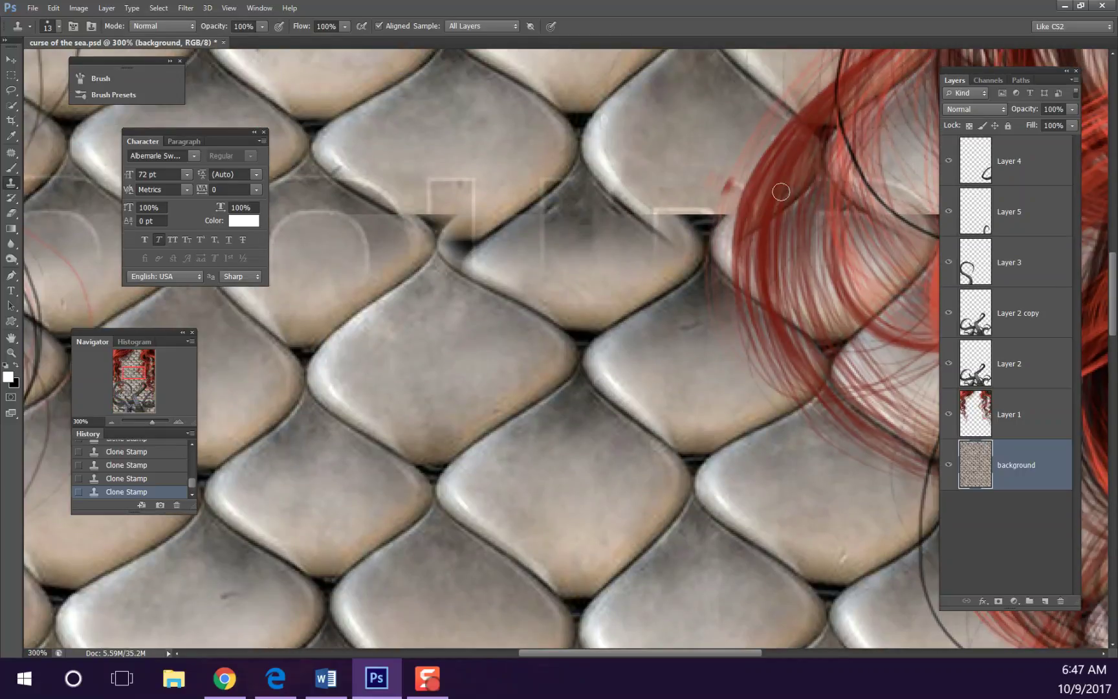
left_click(177, 505)
left_click(511, 266)
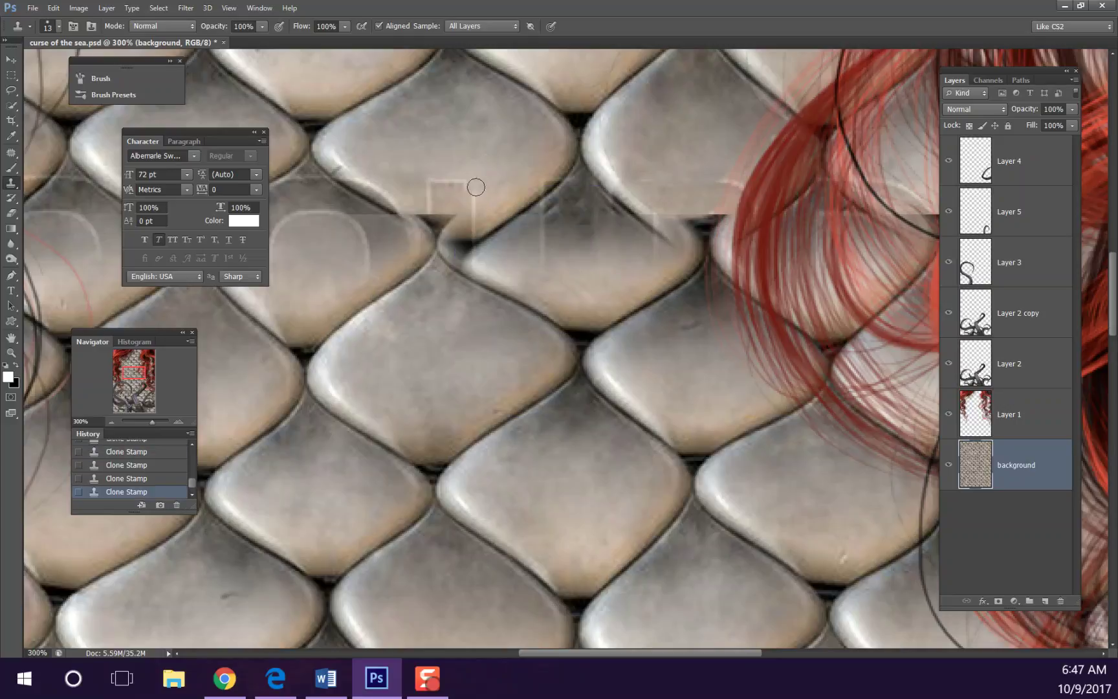
key("ctrl+1")
Clone out the remaining watermark with a size 64 brush, hiding the red hair layer
left_click(59, 26)
key("Return")
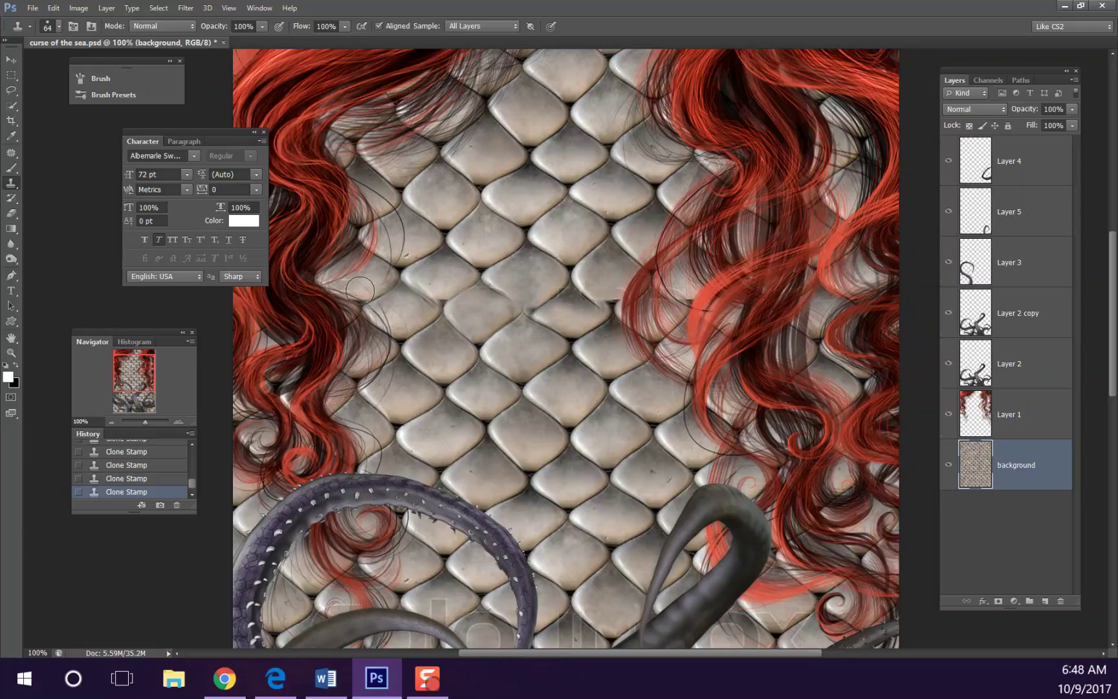
scroll(359, 290, "down", 2)
scroll(565, 316, "down", 5)
left_click(651, 338)
left_click(510, 263)
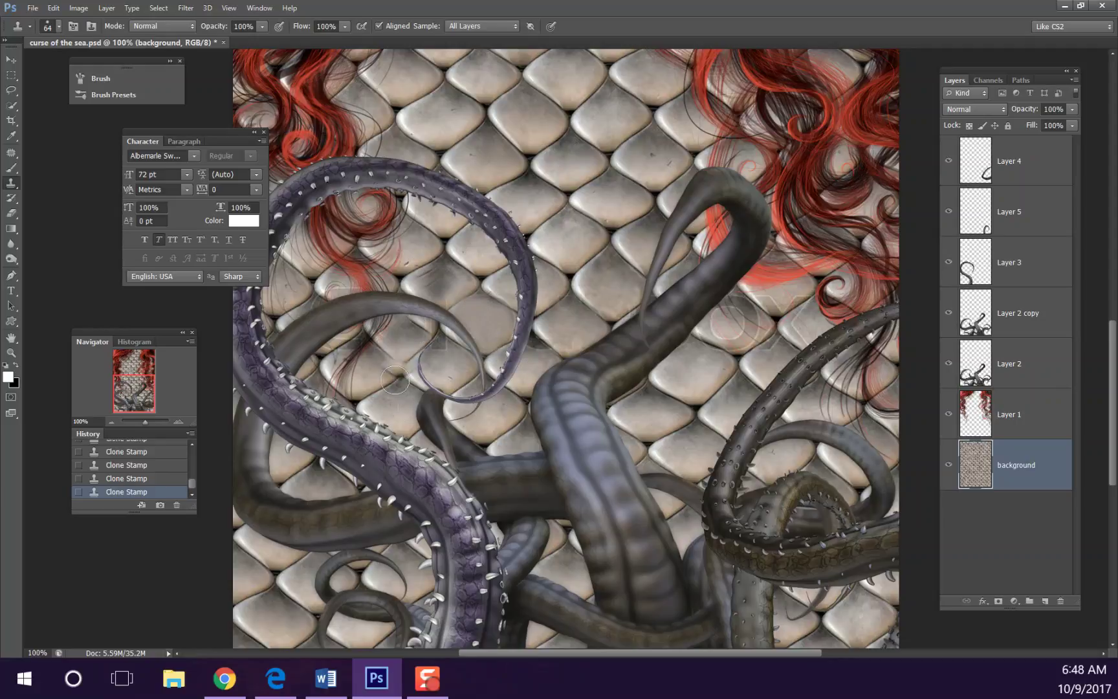
left_click(949, 414)
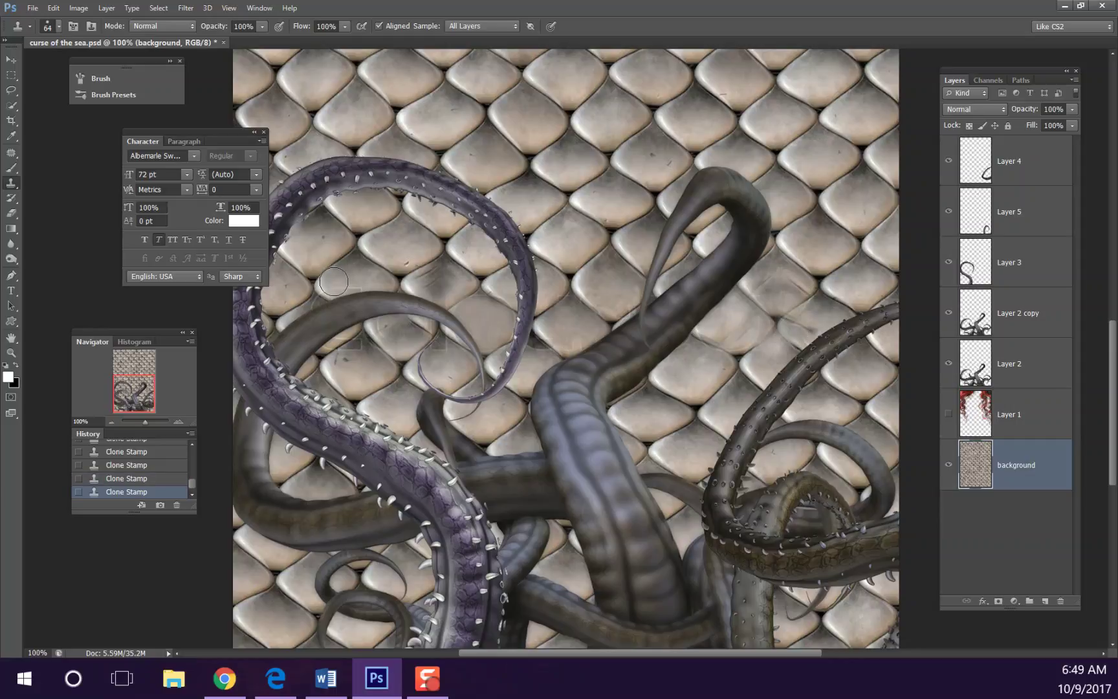
key("ctrl+minus")
key("ctrl+minus")
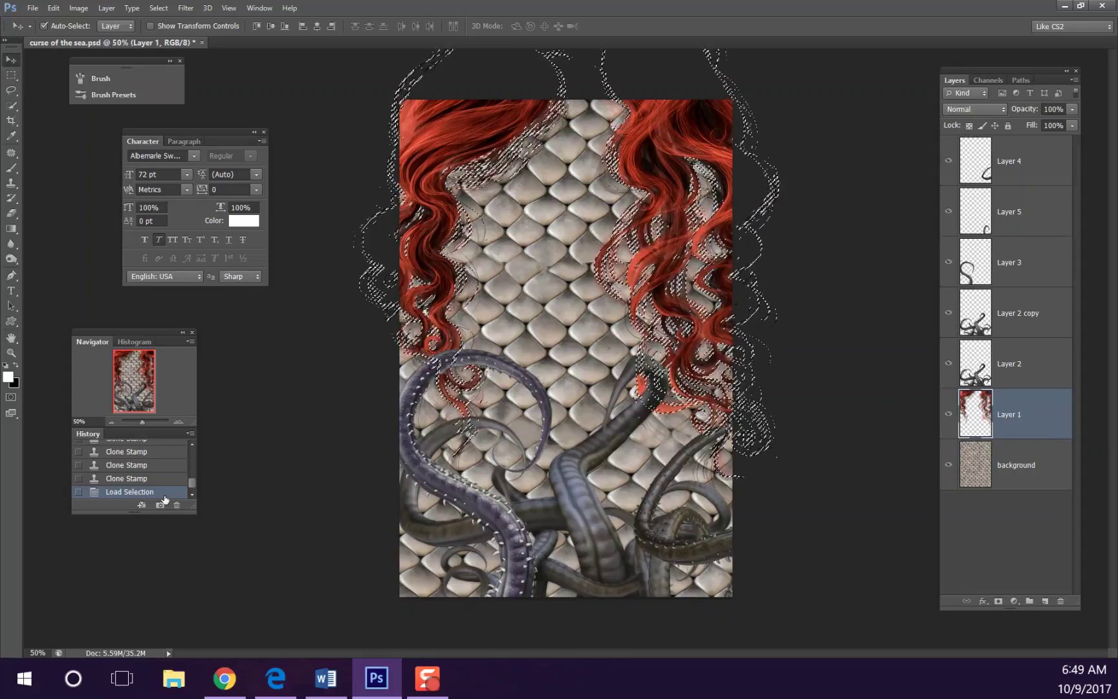
Revert the last clone step and add drop shadows to the hair and one tentacle
left_click(126, 479)
double_click(1048, 420)
left_click(660, 468)
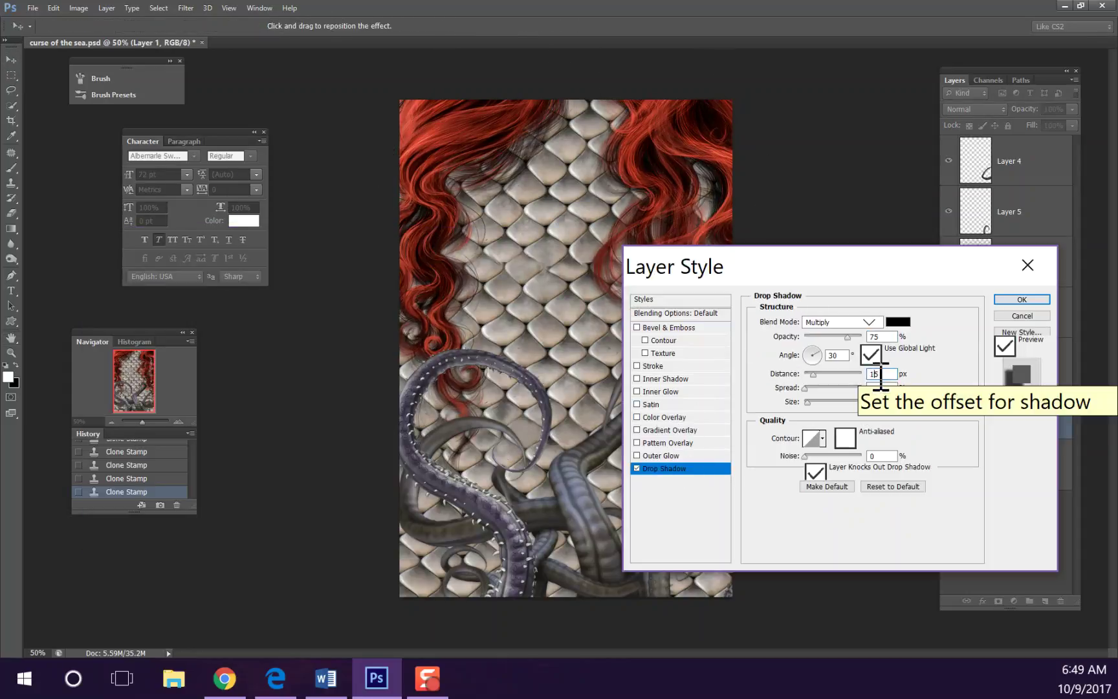
left_click(1022, 299)
left_click(511, 676)
left_click(660, 468)
left_click(1022, 299)
Add drop shadows (75% opacity, 5 px) to Layer 5 and two more tentacle layers
double_click(1048, 211)
left_click(660, 469)
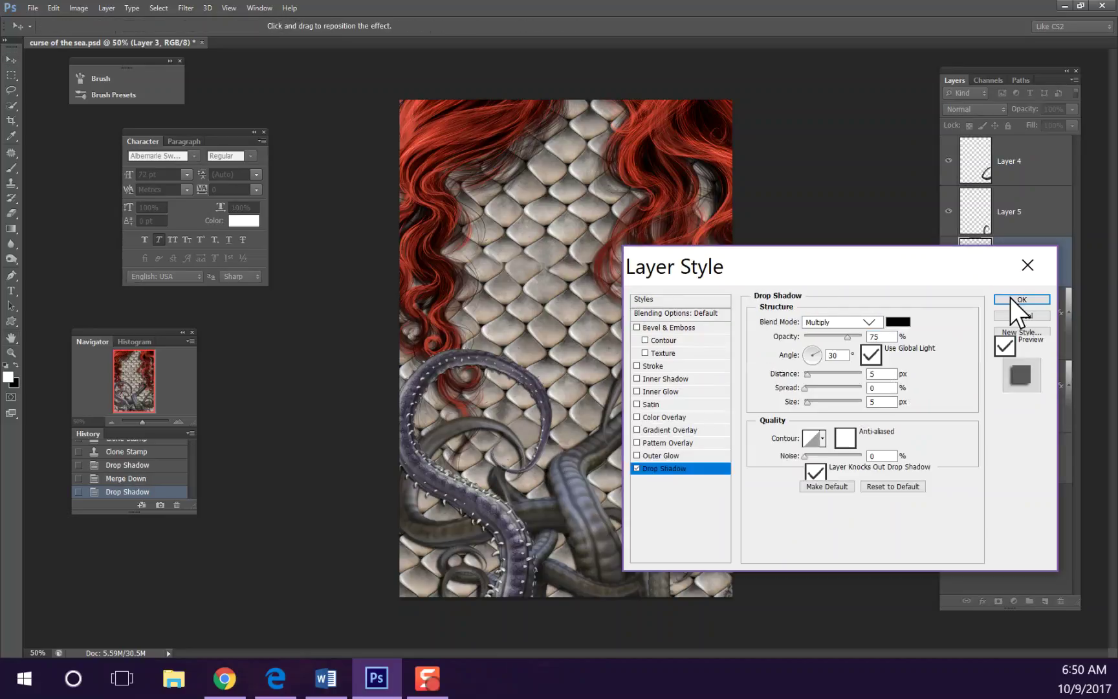
left_click(1021, 299)
double_click(1048, 211)
left_click(660, 468)
left_click(1022, 299)
double_click(1048, 161)
left_click(660, 468)
left_click(1022, 299)
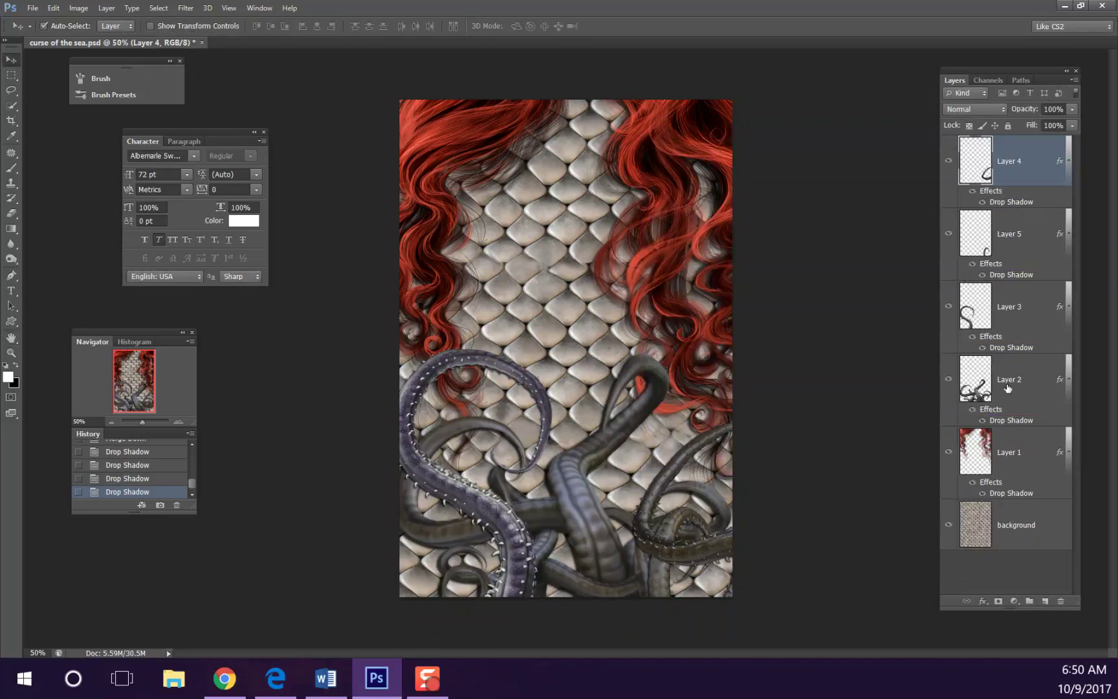
Nudge the tentacles lower and shift the red hair slightly down and right
left_click_drag(553, 457, 563, 523)
left_click_drag(605, 230, 634, 280)
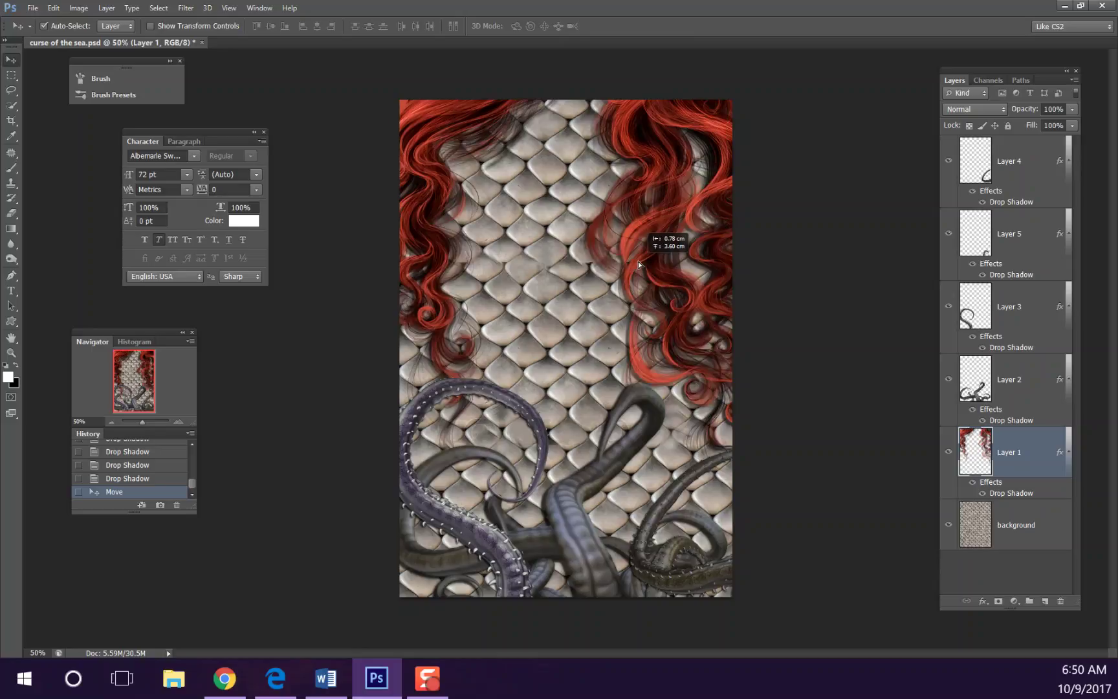
left_click(13, 94)
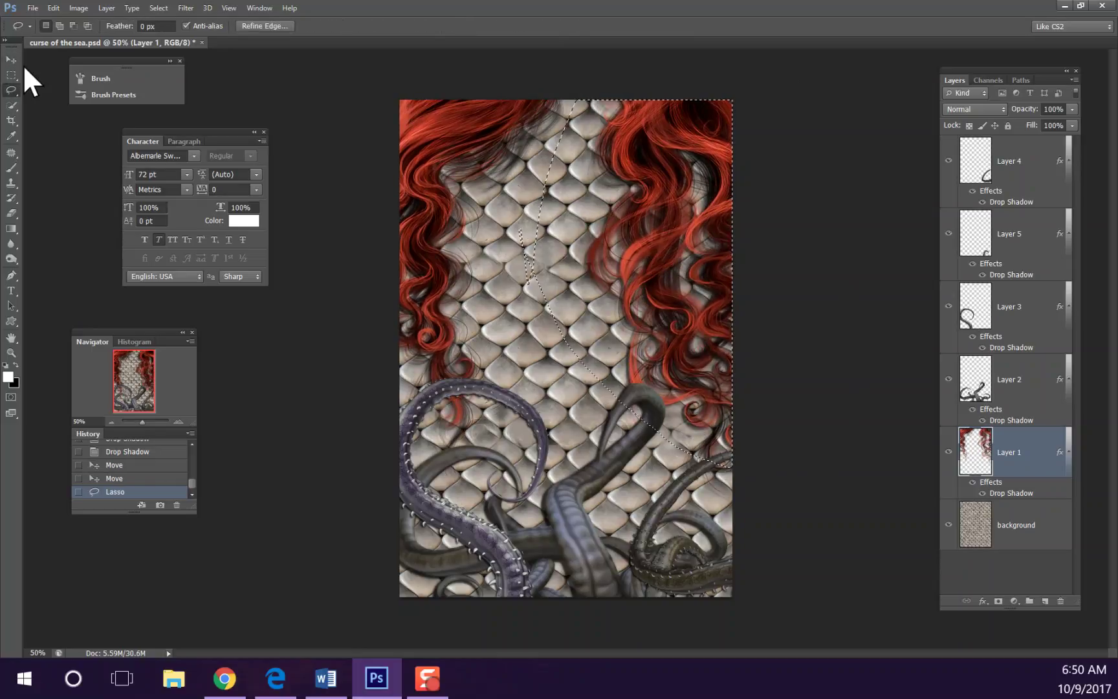
Tint the scales background cool blue with Color Balance
left_click(276, 678)
scroll(521, 450, "up", 1)
scroll(520, 424, "up", 4)
left_click(1017, 15)
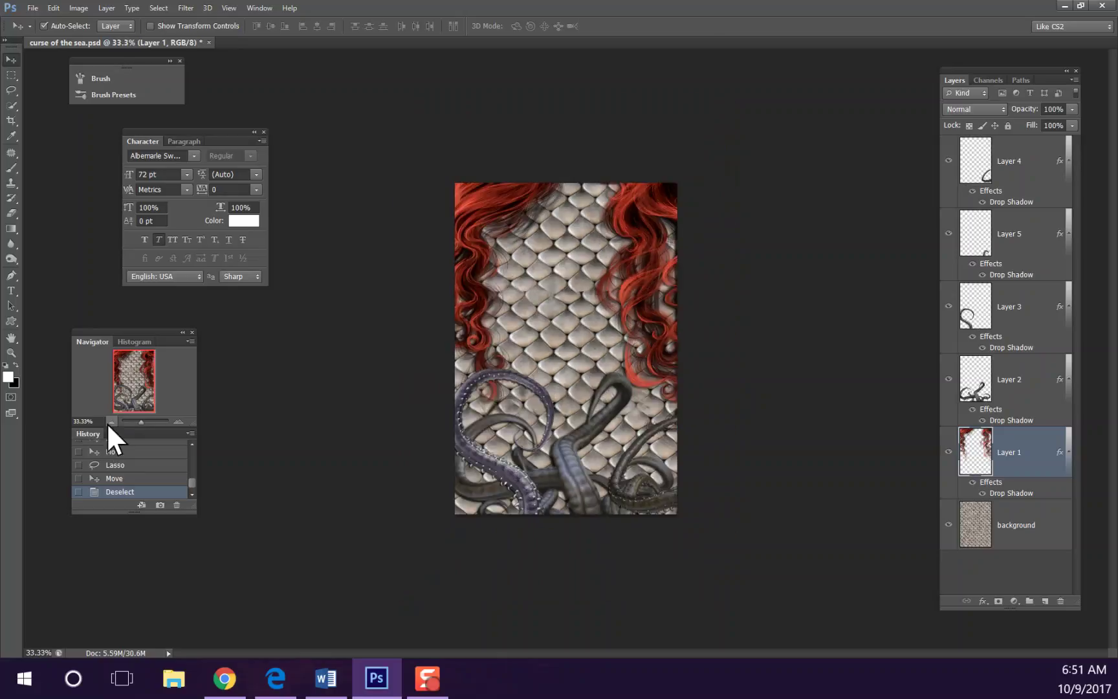
key("Return")
Shift the Layer 3 and Layer 2 tentacles lower, discarding an empty text layer
key("v")
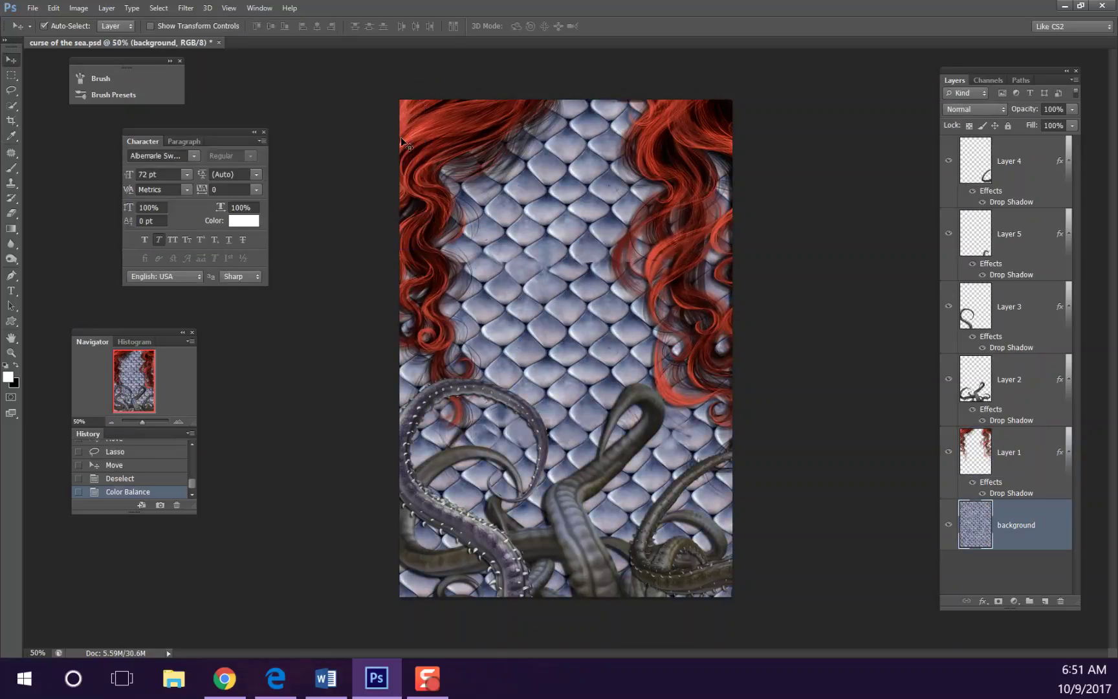
left_click_drag(455, 390, 431, 361)
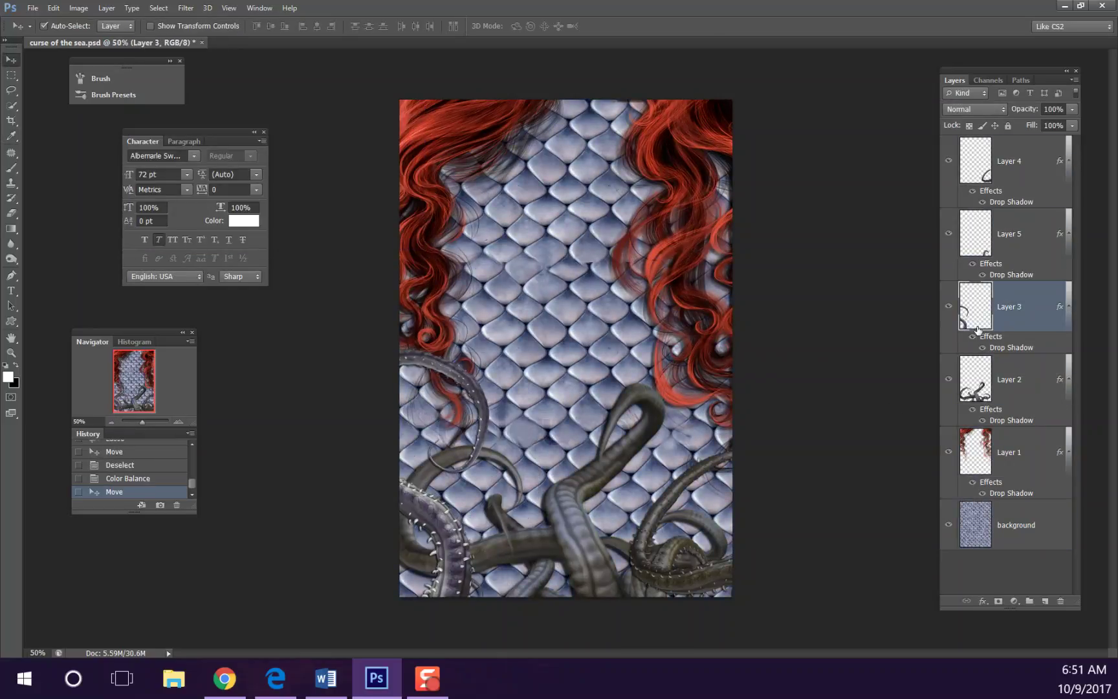
left_click(1009, 381)
left_click_drag(832, 469, 594, 524)
left_click(1009, 162)
key("t")
left_click(537, 277)
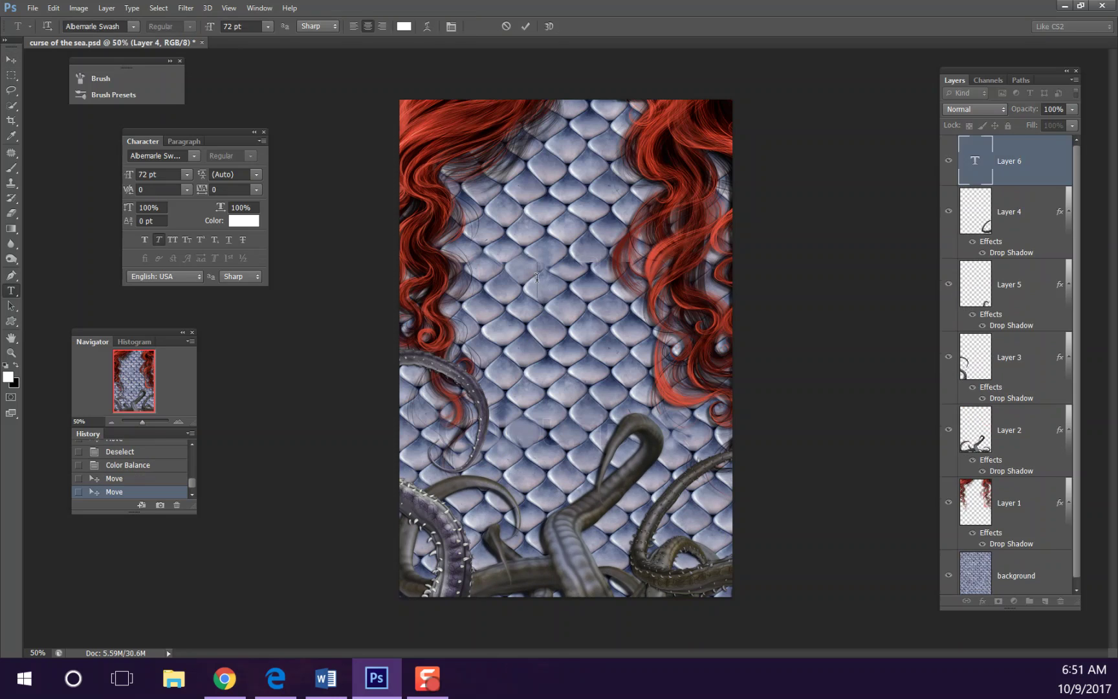
key("Escape")
Open the water splash PNG from the Water Splash folder and drag it onto the cover
key("ctrl+o")
left_click(671, 86)
left_click(282, 451)
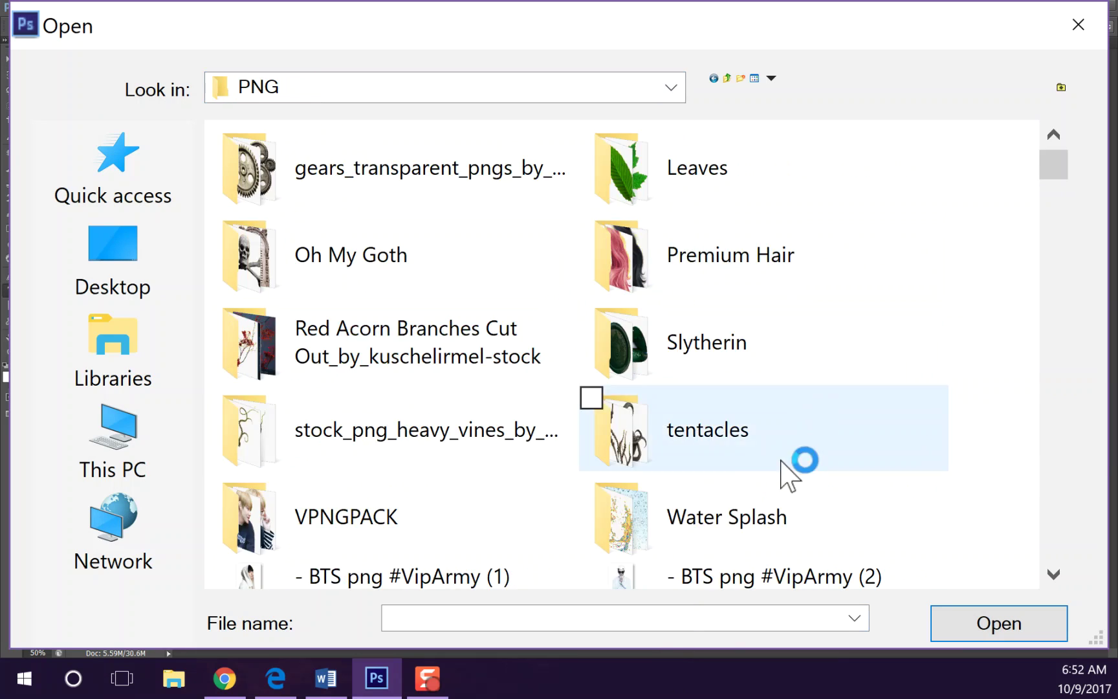
double_click(691, 516)
double_click(678, 242)
left_click_drag(370, 342, 621, 304)
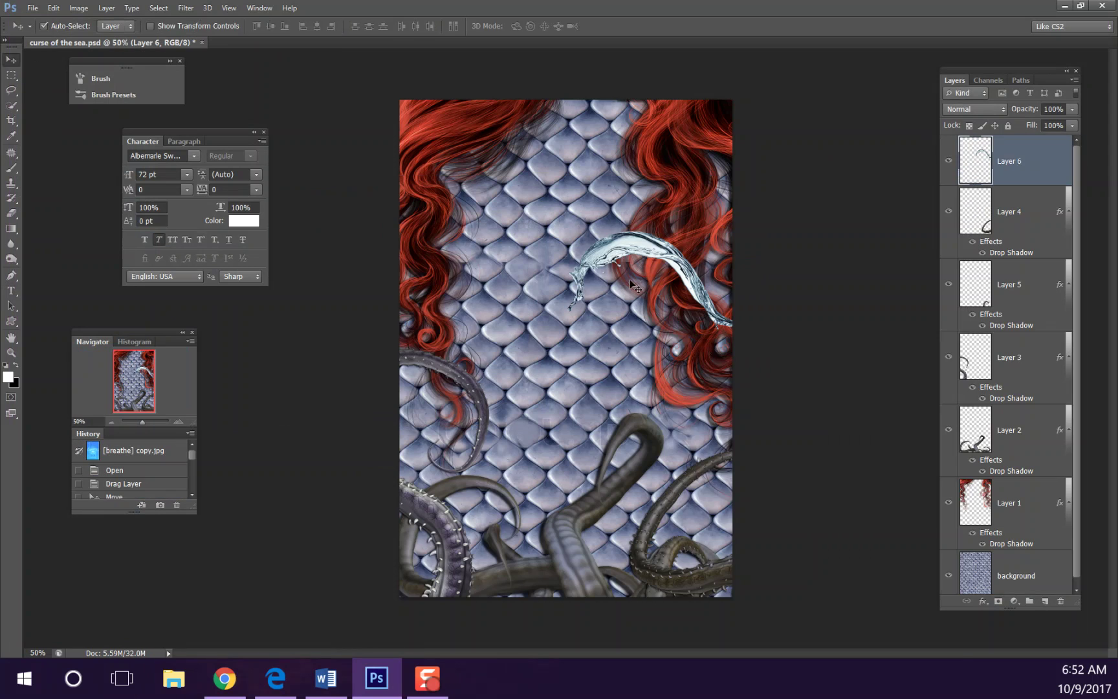
Warp the splash flat into a wide horizontal band across the cover
key("ctrl+t")
right_click(619, 292)
left_click(686, 414)
left_click_drag(758, 231, 755, 265)
left_click_drag(566, 231, 412, 255)
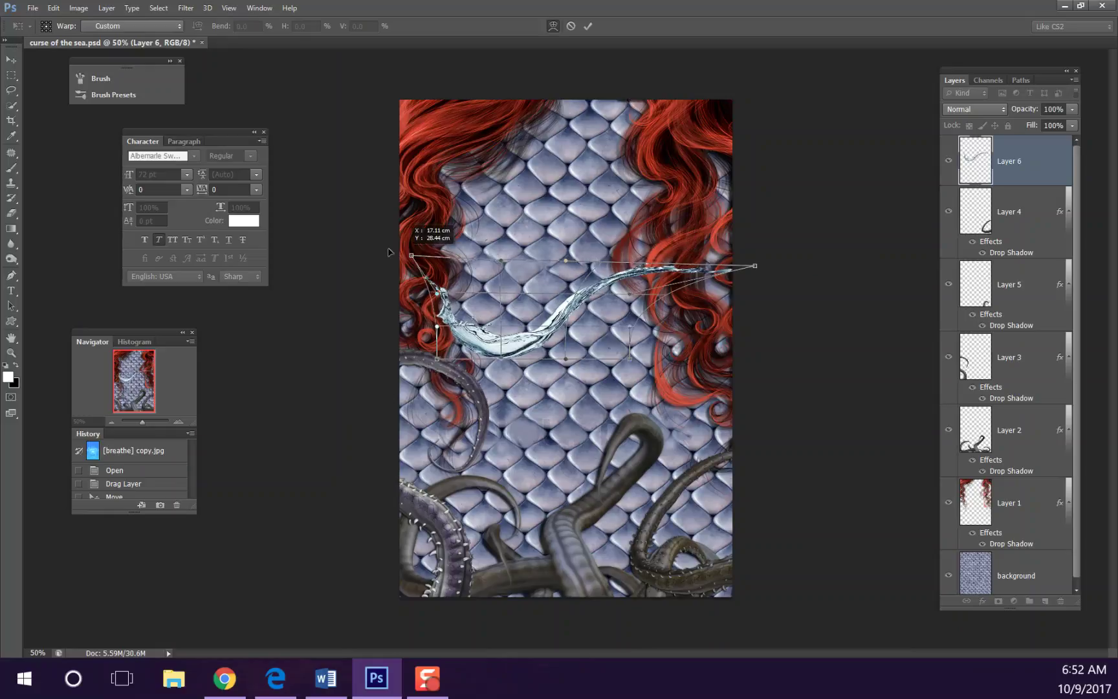
left_click_drag(420, 298, 270, 299)
key("v")
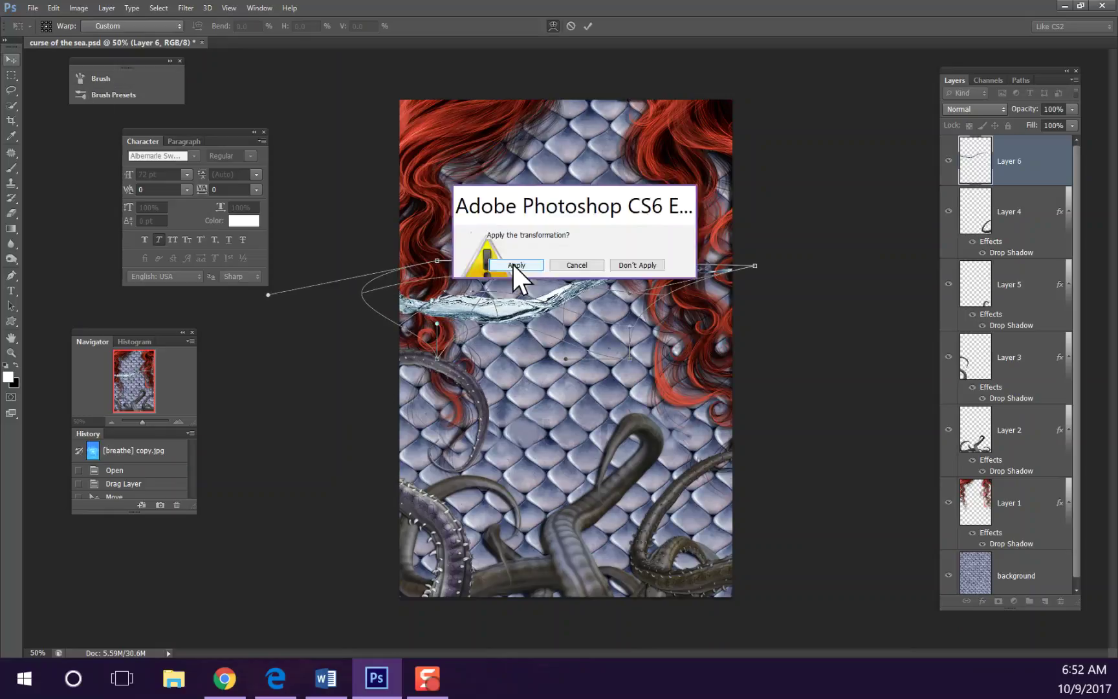
key("Return")
Tint the splash blue with Color Balance and add an empty layer named 'water'
key("ctrl+b")
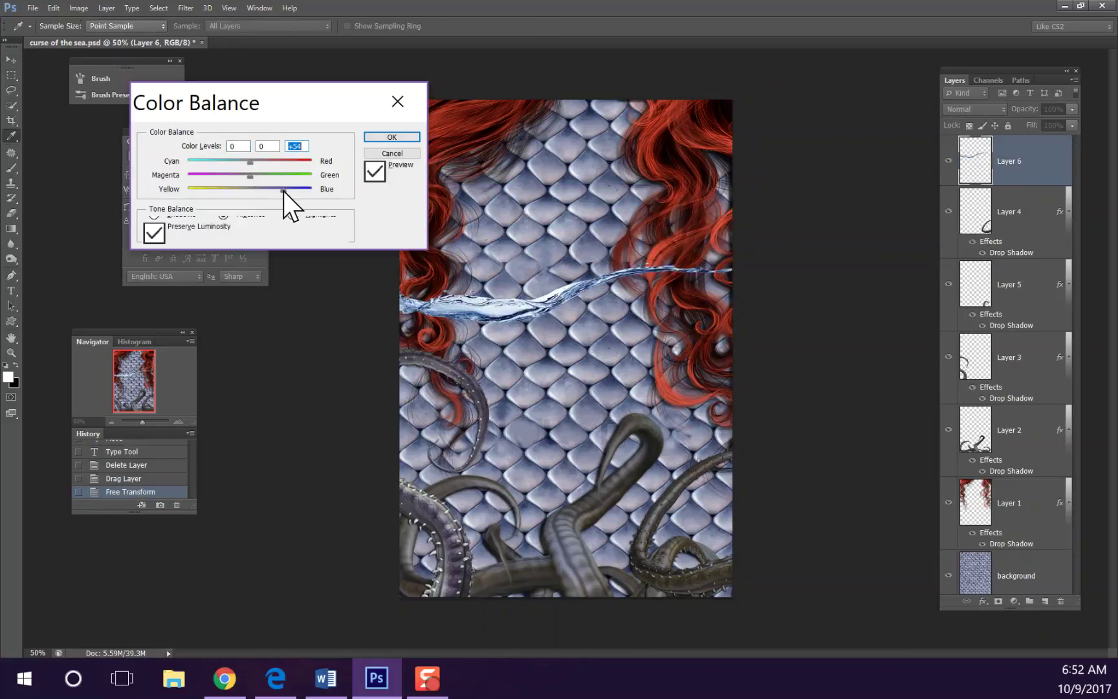
left_click(393, 137)
key("ctrl+shift+alt+n")
double_click(1010, 212)
double_click(1007, 160)
type("water")
key("Return")
left_click(8, 377)
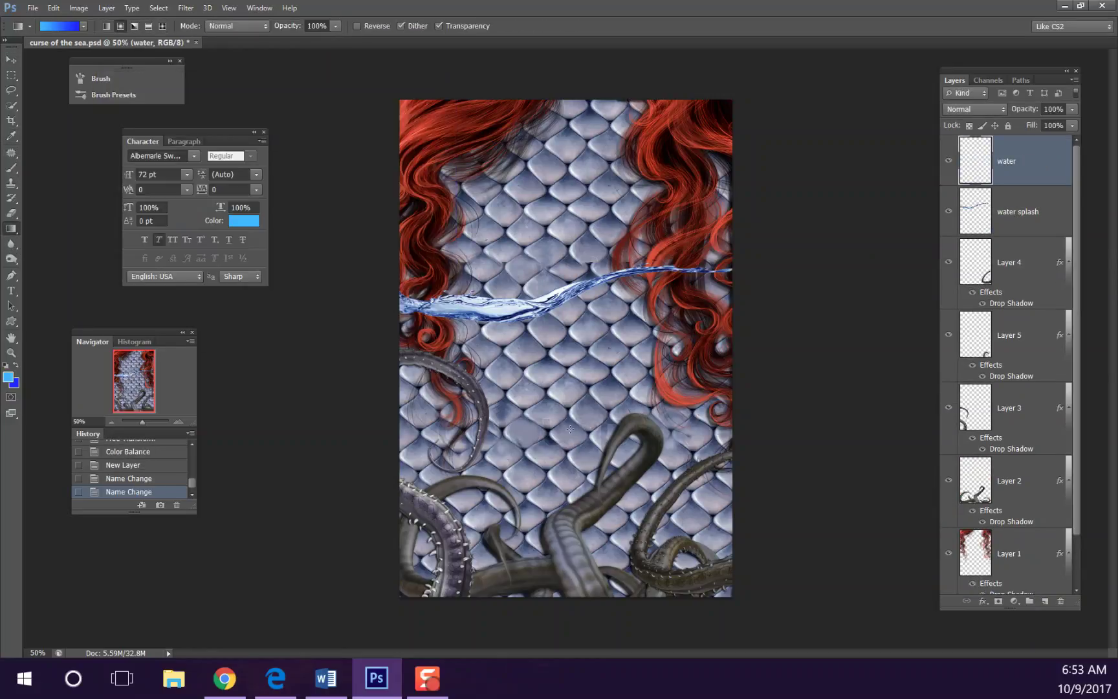
Fill the water layer with a blue gradient below the splash, trying blend modes before returning to Normal
left_click_drag(1030, 166, 1023, 205)
key("ctrl+plus")
key("ctrl+plus")
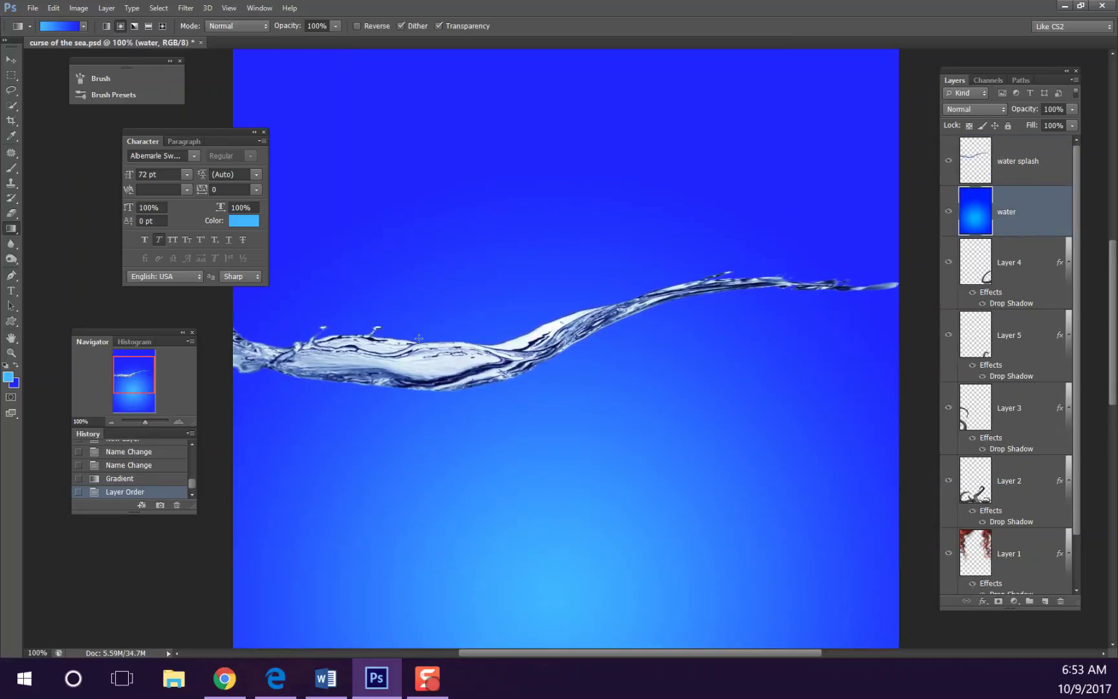
key("ctrl+minus")
left_click(974, 109)
left_click(974, 240)
left_click(974, 109)
Select the water layer with the Move tool and open its layer options
left_click(974, 155)
left_click(974, 108)
left_click(986, 126)
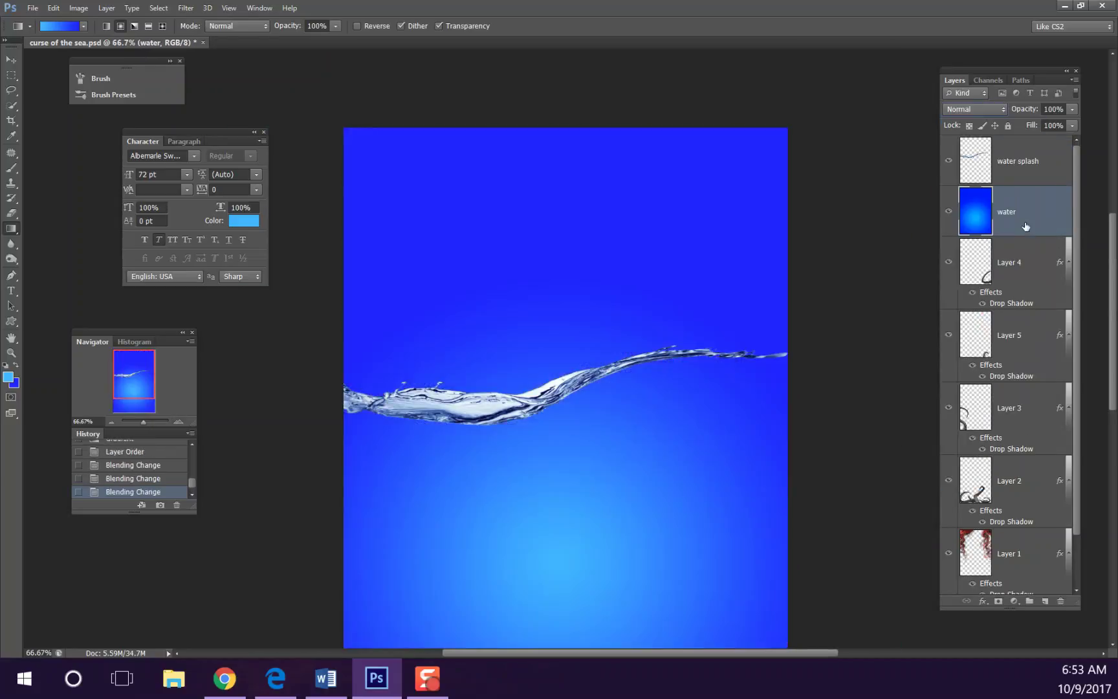
key("v")
right_click(1042, 211)
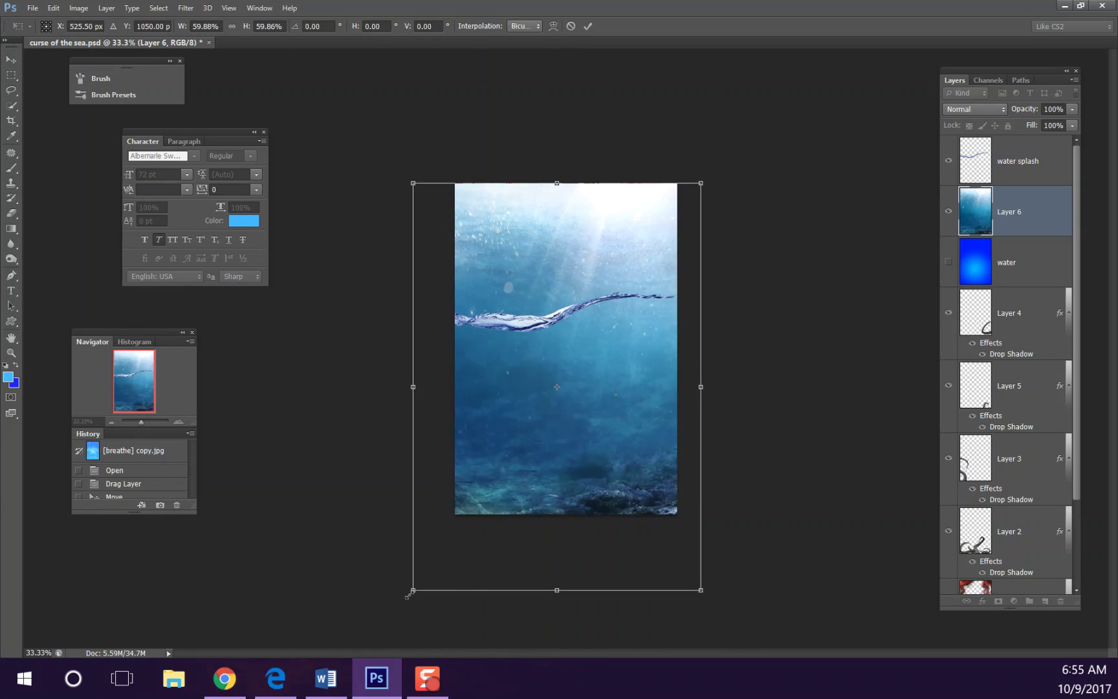
Scale the underwater photo, place it just above the background, and hide the blue water layer
left_click_drag(652, 292, 645, 304)
key("Return")
key("ctrl+bracketleft")
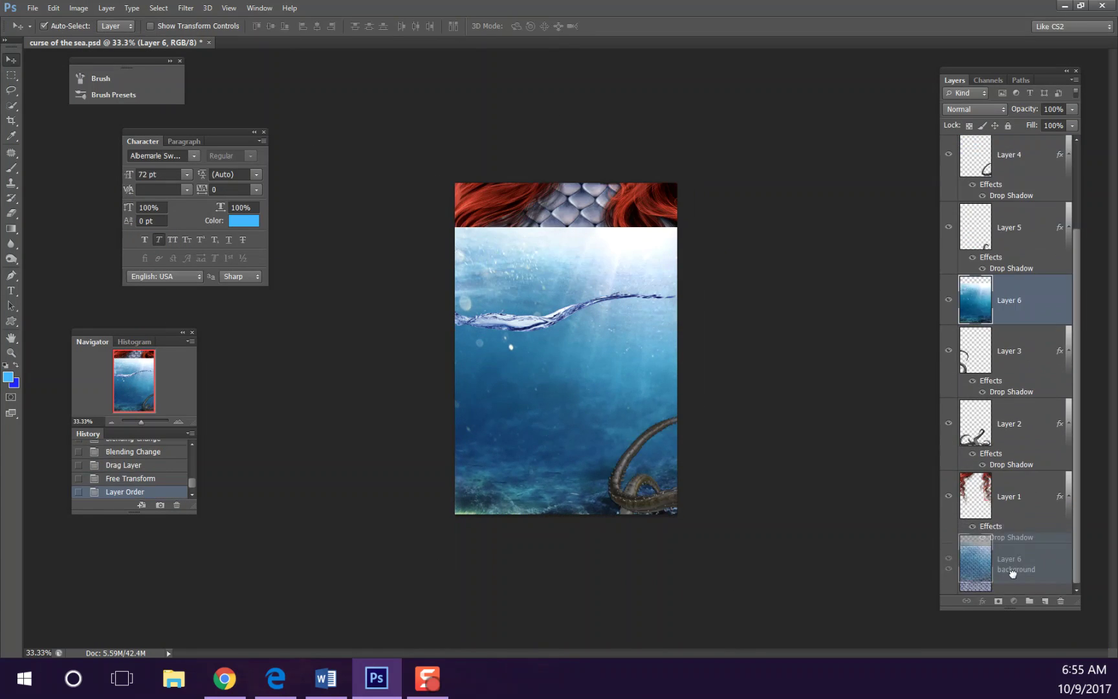
key("ctrl+bracketleft")
key("ctrl+bracketleft")
left_click(179, 422)
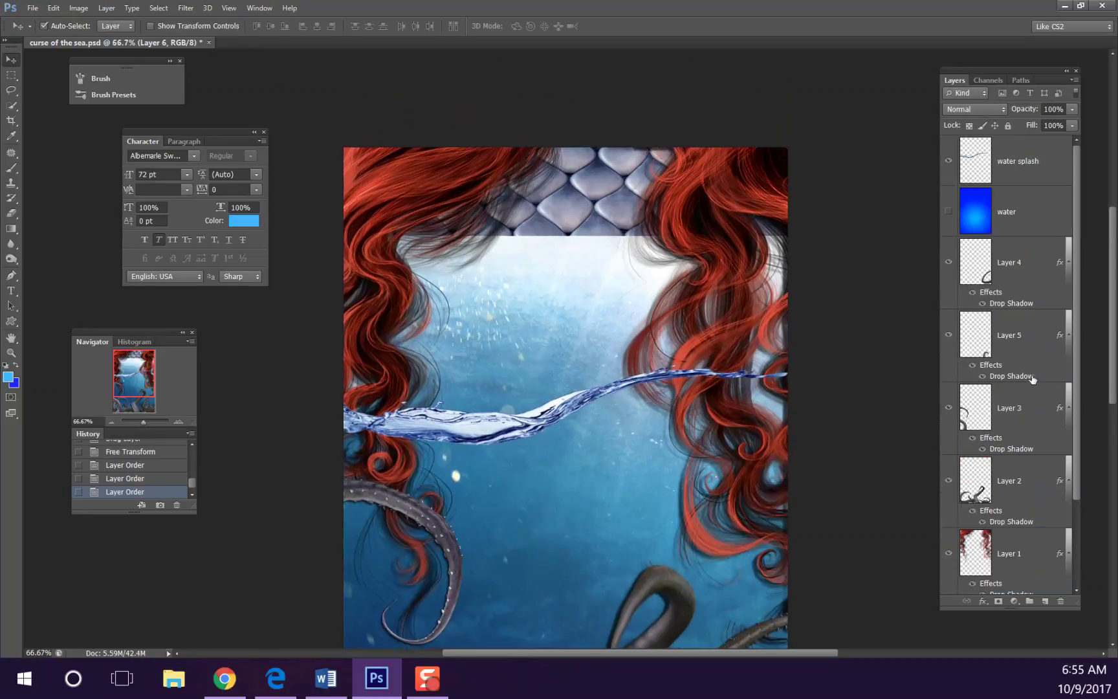
Shift the water splash colour toward cyan with Color Balance
left_click(1021, 164)
key("ctrl+b")
left_click_drag(262, 167, 310, 167)
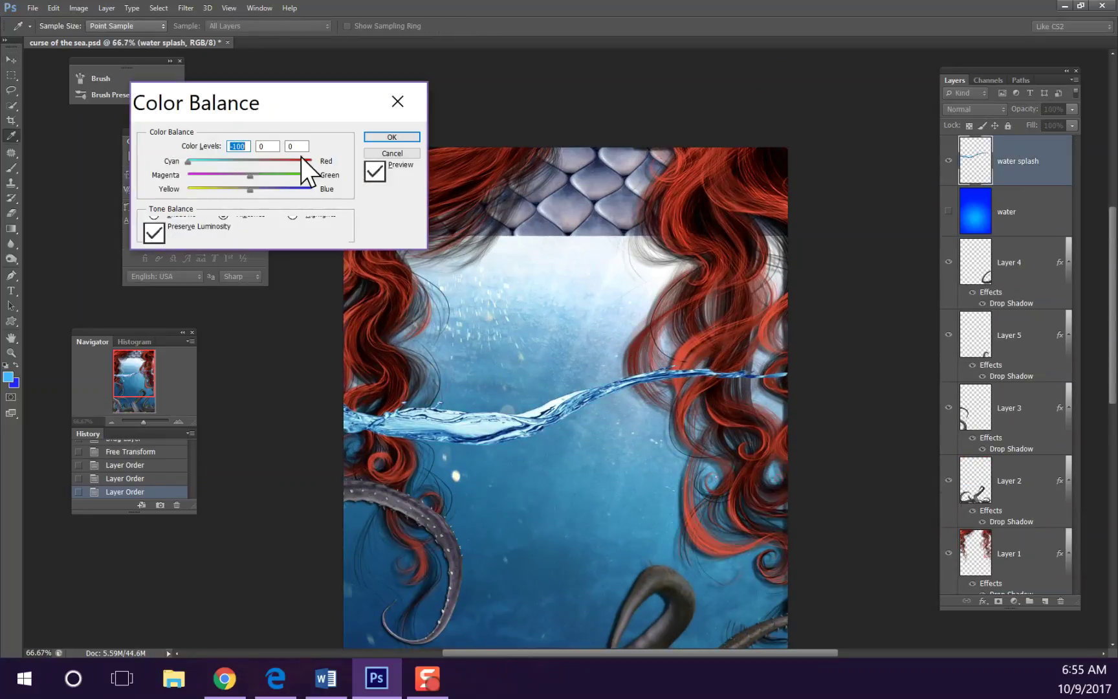
key("Return")
left_click(395, 337)
Lasso and delete the underwater photo above the water line to reveal the scales
left_click_drag(536, 355, 473, 389)
key("Delete")
key("ctrl+d")
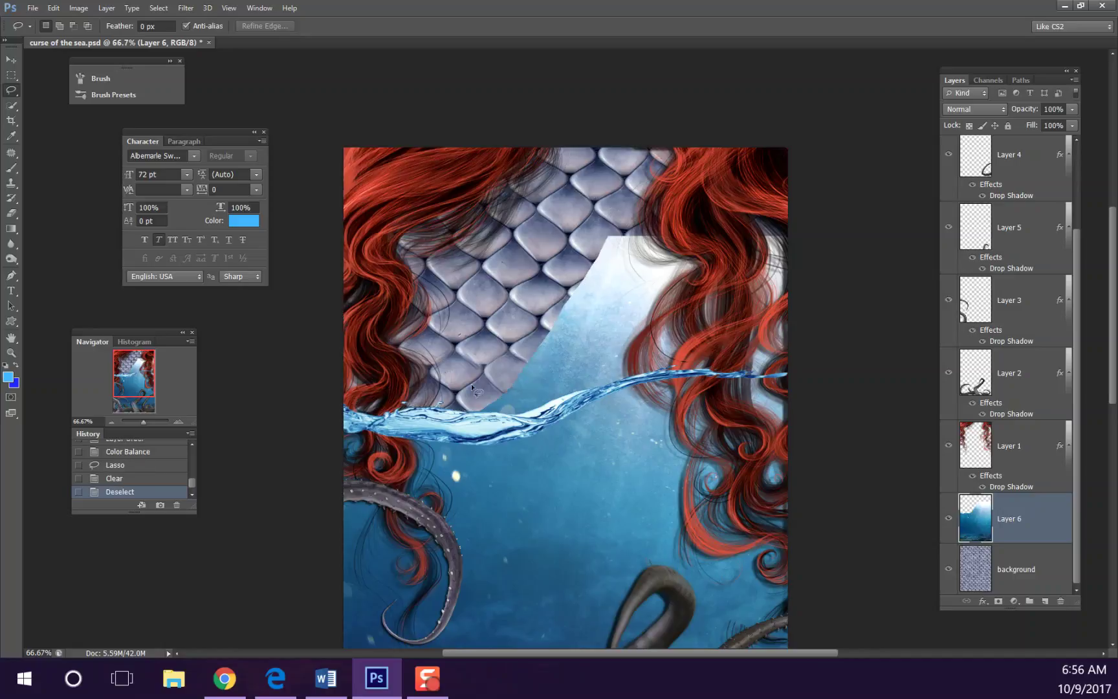
left_click_drag(578, 388, 532, 402)
key("Delete")
key("ctrl+d")
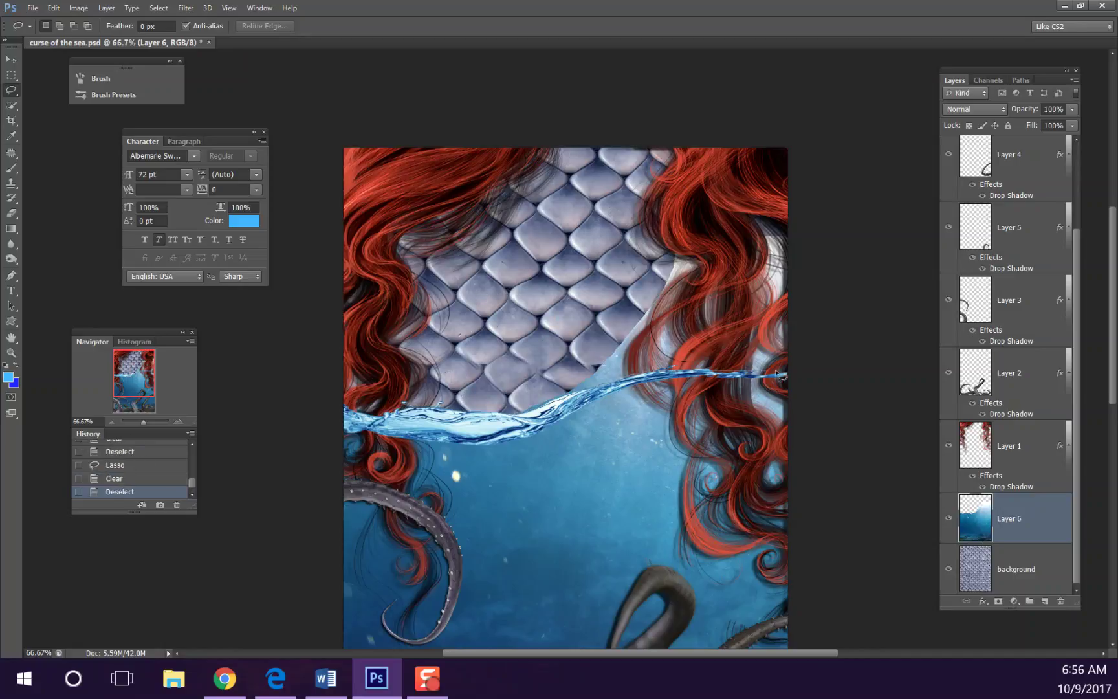
Erase the photo's edges along the zoomed-in water line
key("e")
key("ctrl+plus")
key("ctrl+plus")
scroll(608, 373, "right", 10)
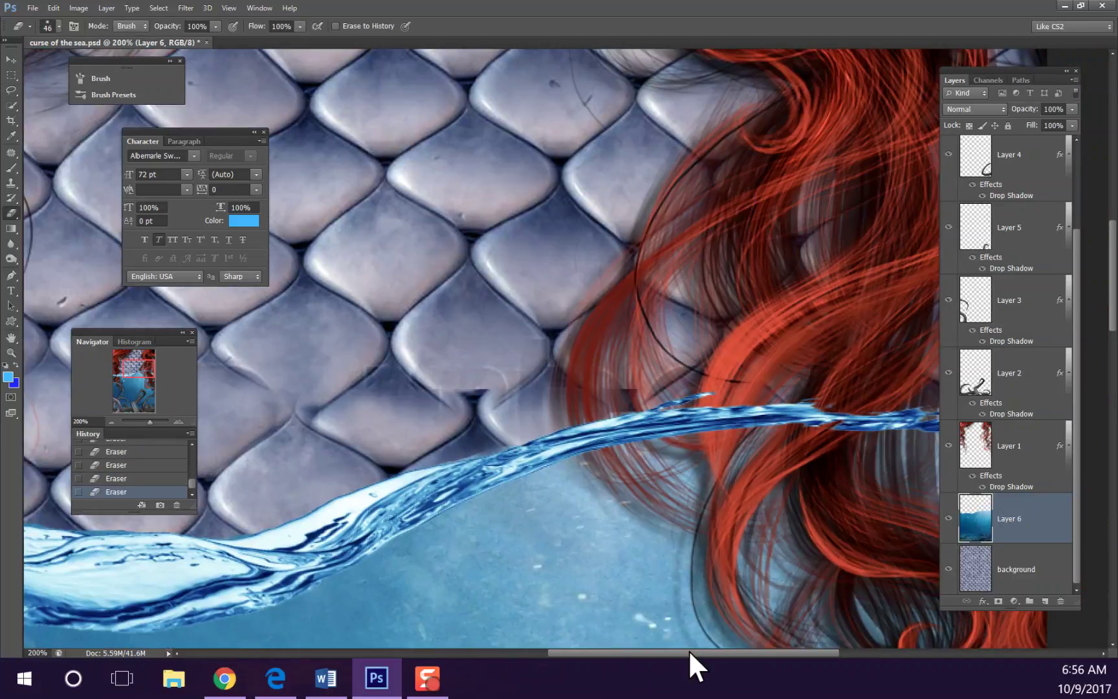
scroll(609, 373, "right", 5)
scroll(389, 388, "down", 10)
key("ctrl+minus")
key("ctrl+minus")
key("ctrl+minus")
left_click(8, 61)
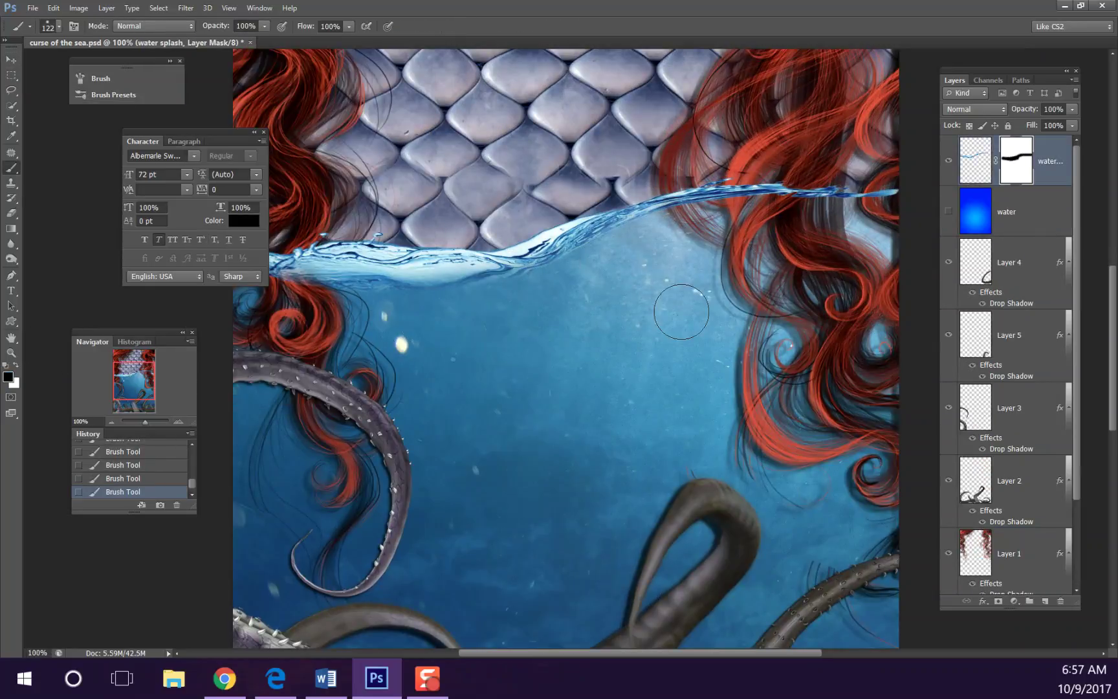
Warp the water splash into a smooth wave across the cover
key("ctrl+t")
left_click(553, 26)
left_click_drag(904, 194, 938, 217)
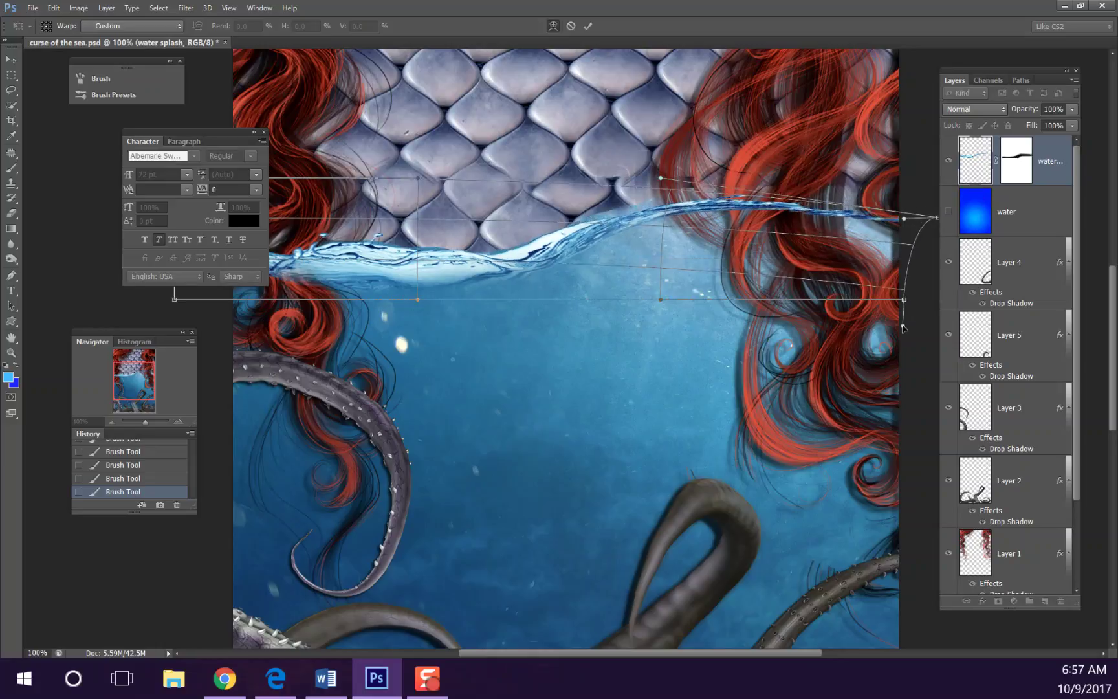
key("v")
key("Return")
key("ctrl+0")
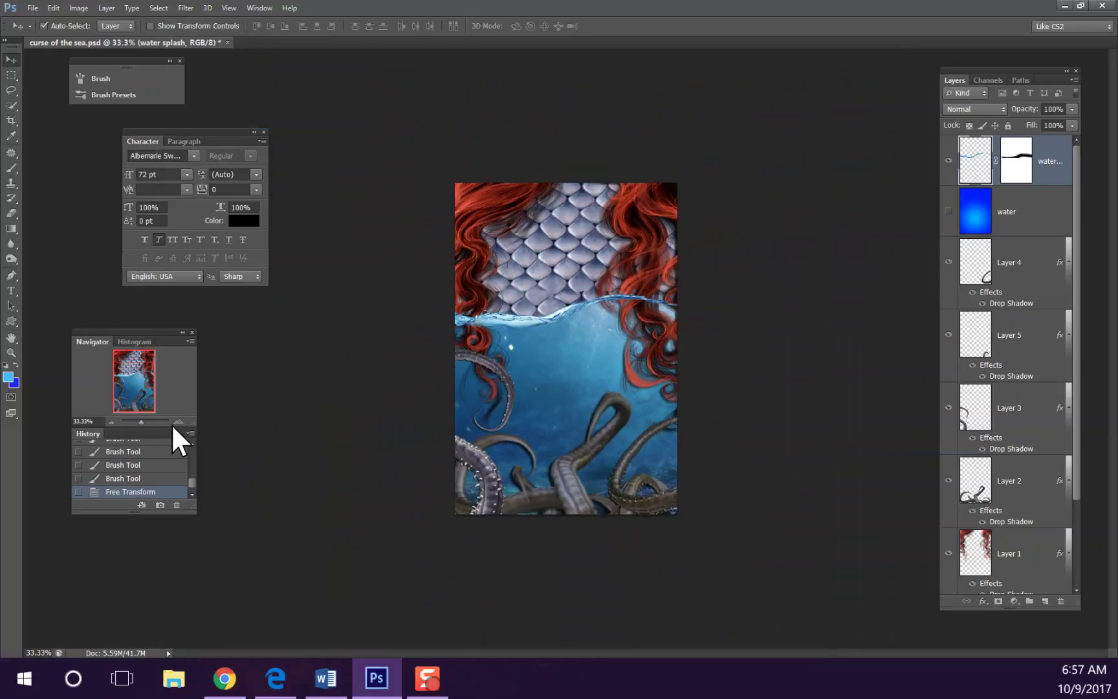
Adjust the splash tones with Curves, then duplicate the Layer 4 tentacle
key("ctrl+m")
left_click_drag(262, 175, 285, 155)
key("Return")
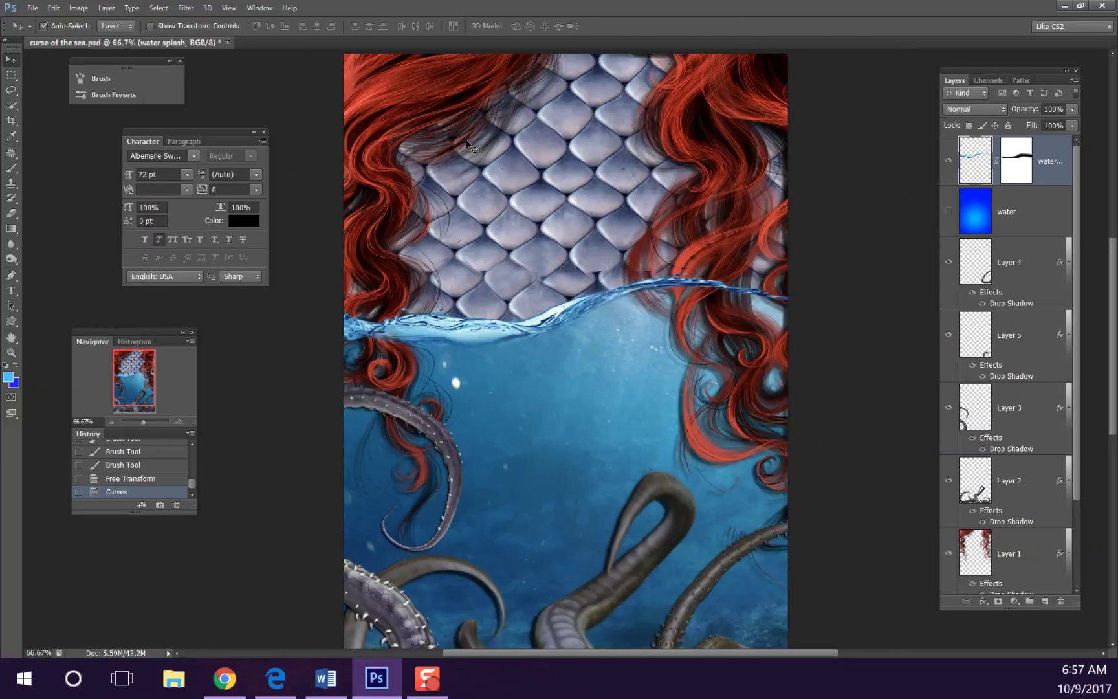
left_click(112, 422)
scroll(566, 480, "up", 2)
left_click(1009, 262)
key("ctrl+j")
Rename the tentacle copy 'blurred' and Gaussian-blur it, then duplicate Layer 3 with lowered opacity
double_click(1023, 262)
type("blurred")
key("ctrl+f")
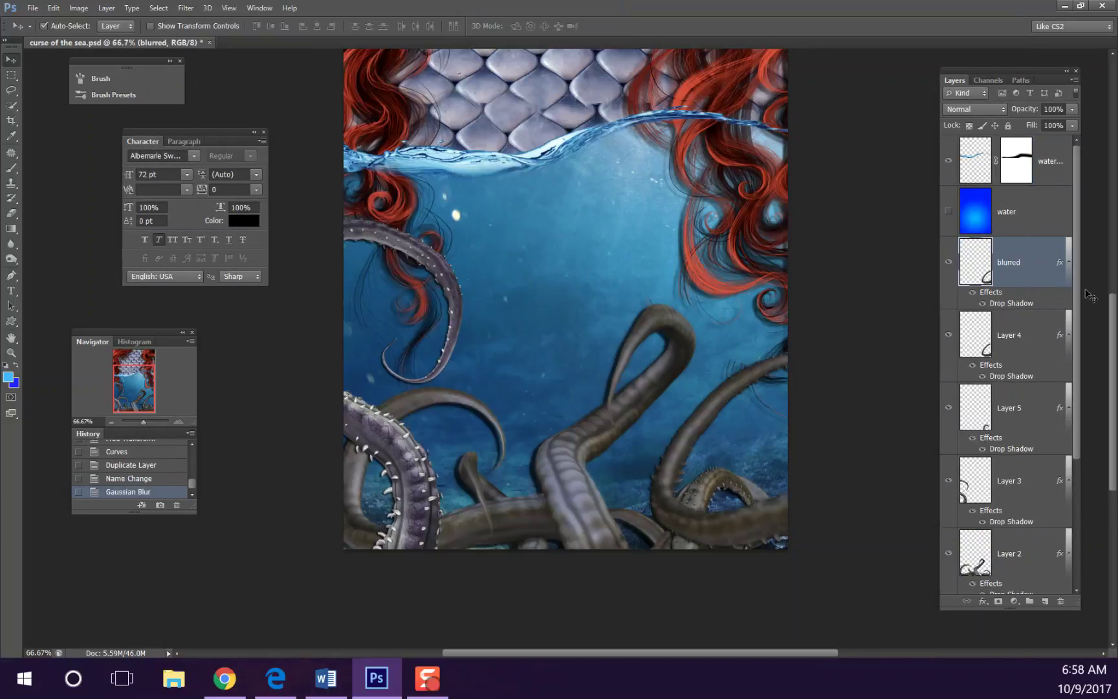
key("ctrl+j")
key("ctrl+f")
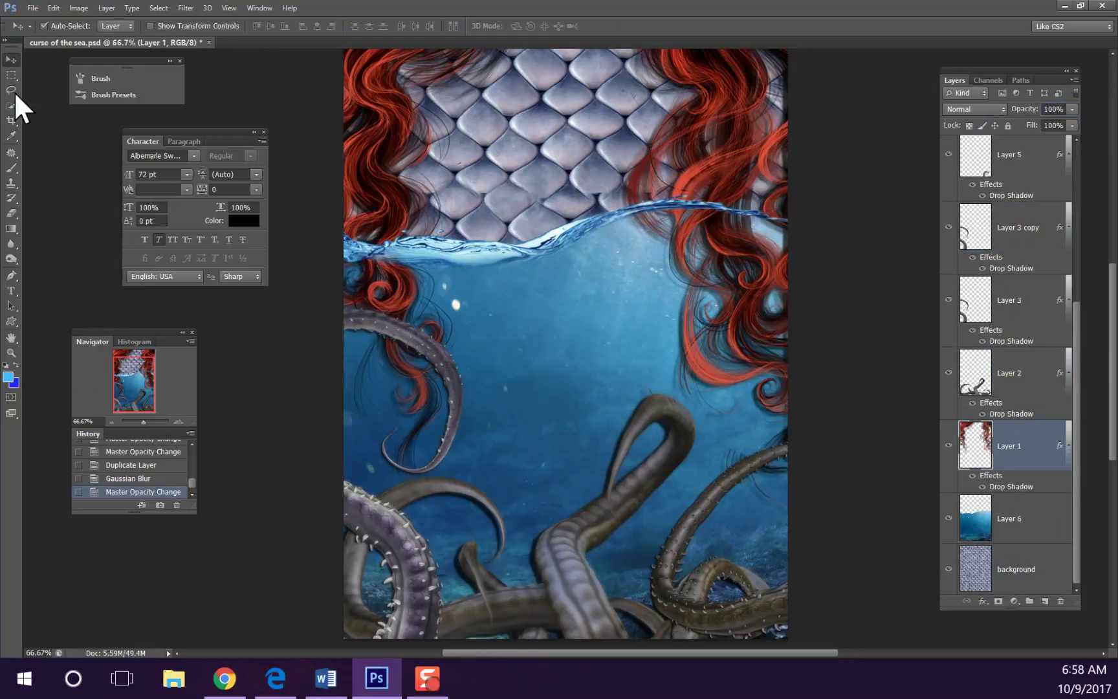
left_click(12, 91)
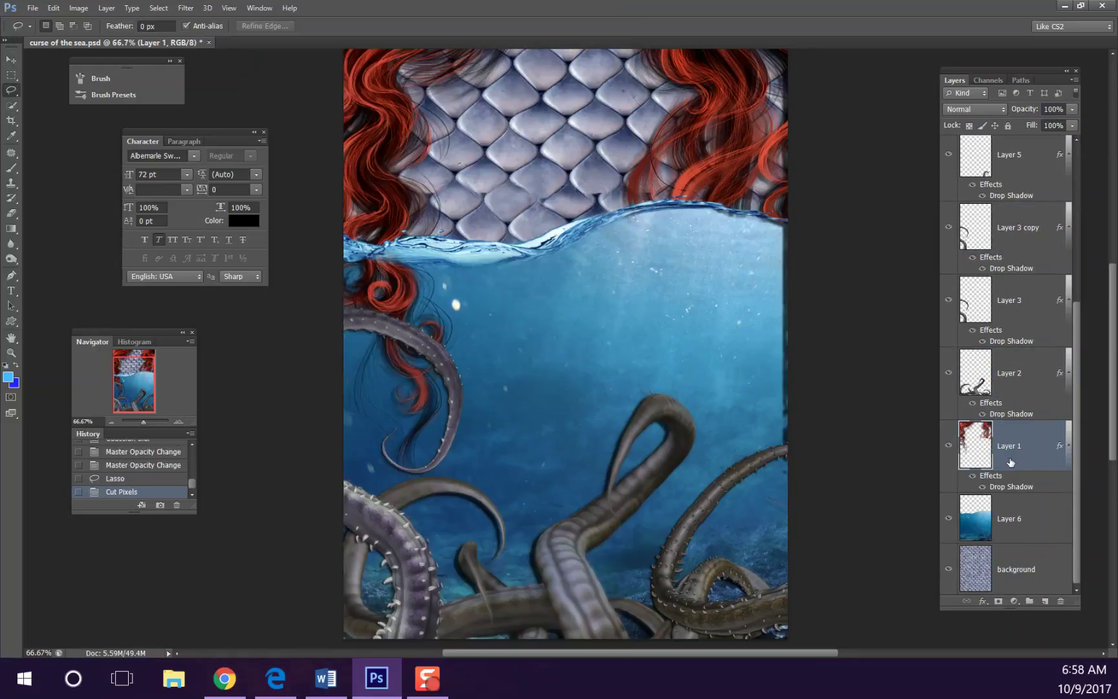
Cut the selected hair strand onto its own layer and commit its transform
key("ctrl+x")
key("ctrl+v")
key("v")
key("ctrl+t")
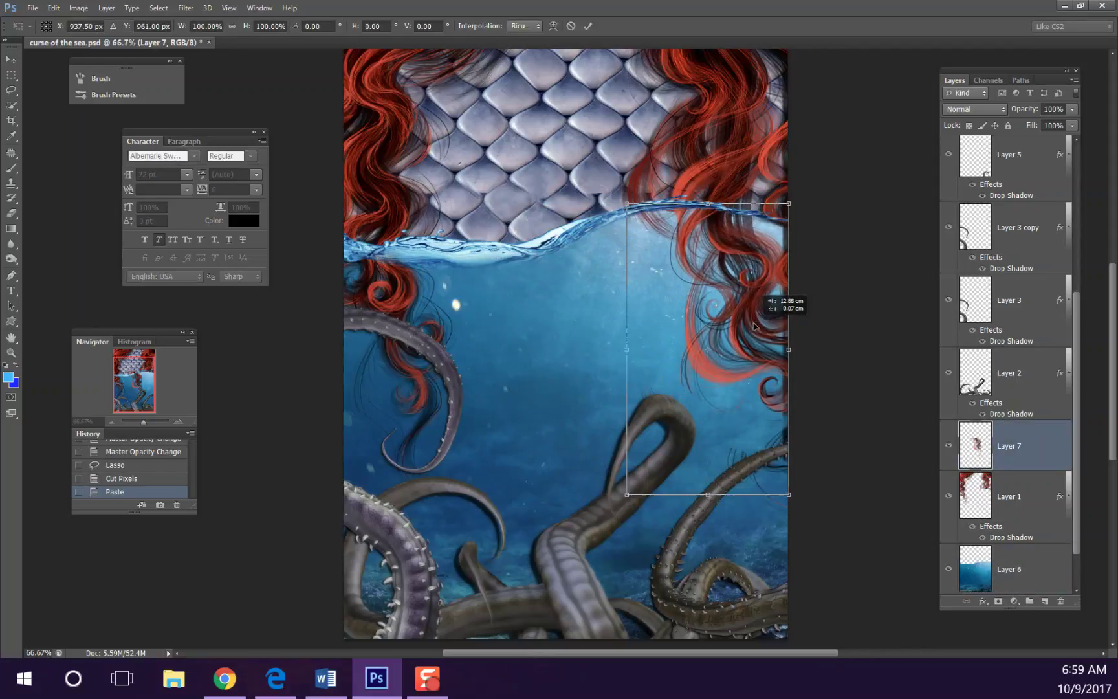
key("v")
left_click(499, 332)
Duplicate the hair strand, Gaussian-blur the copy, and lower its opacity
key("ctrl+j")
left_click(186, 8)
left_click(318, 19)
left_click(1023, 497)
left_click_drag(1073, 109, 1063, 113)
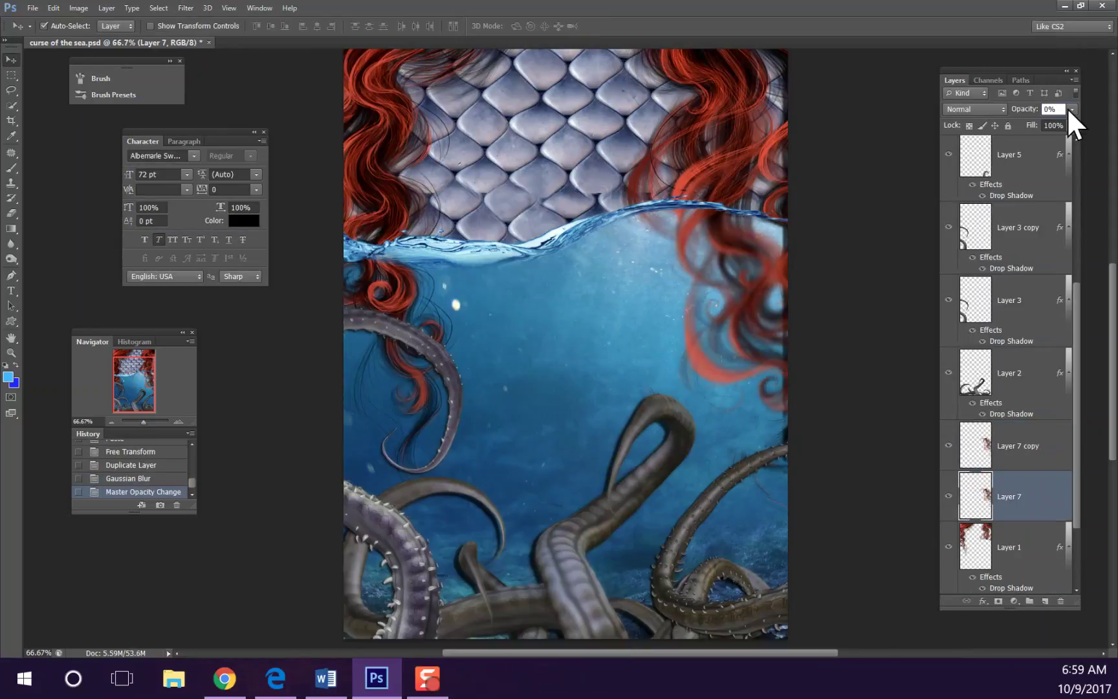
left_click(957, 496)
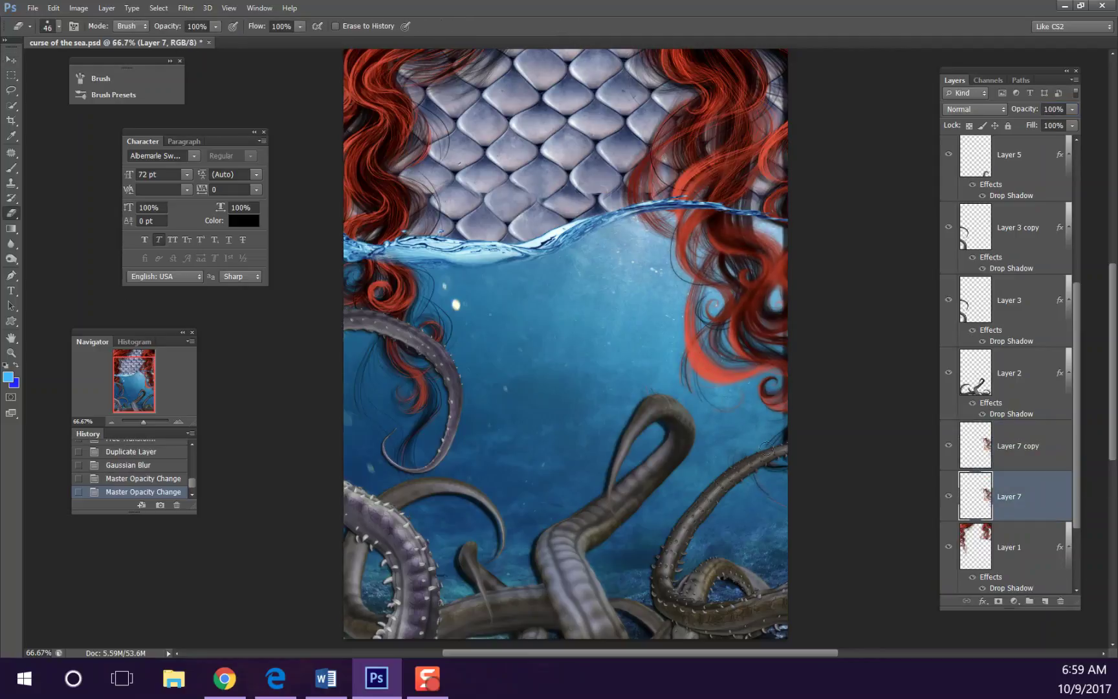
key("alt+bracketright")
left_click(900, 486)
key("alt+bracketleft")
key("alt+bracketleft")
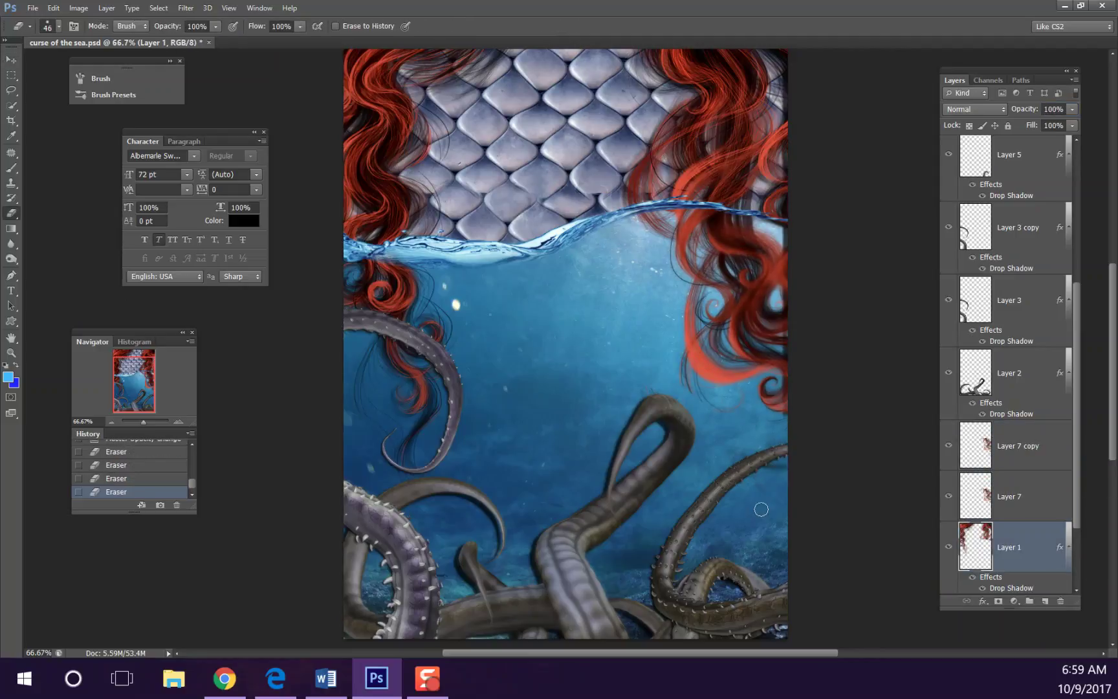
Lasso the submerged hair curl from Layer 1 and paste it as its own layer
left_click(12, 90)
key("ctrl+x")
key("ctrl+v")
left_click(12, 65)
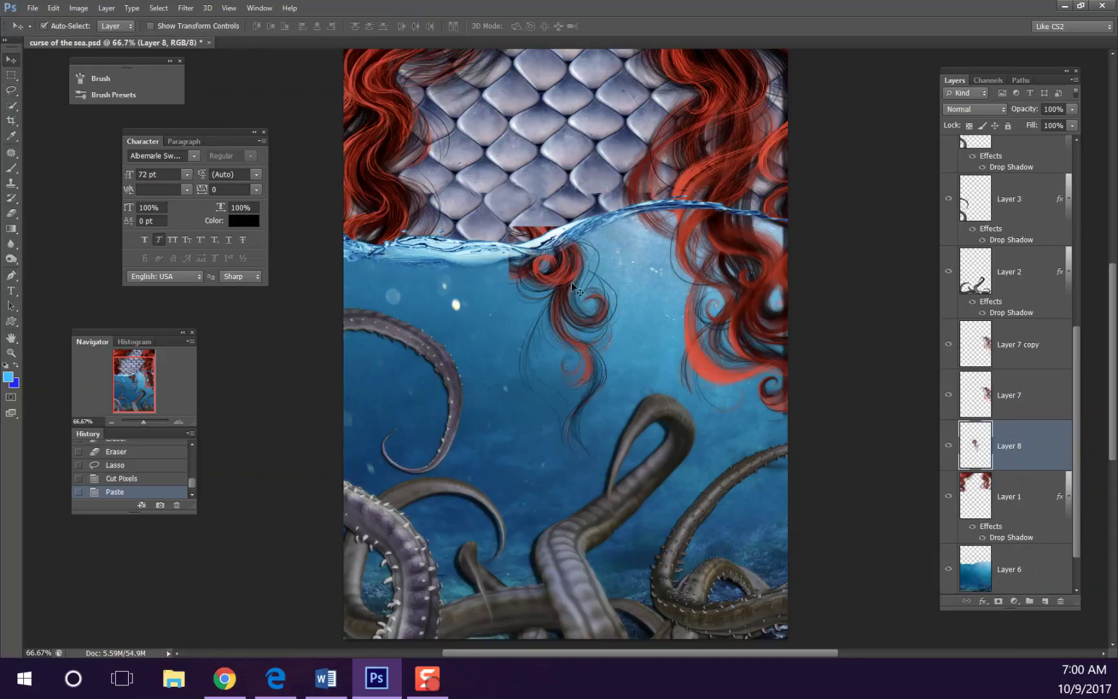
left_click(516, 265)
Duplicate the hair curl, repeat the Gaussian Blur, and adjust the copy's opacity
key("ctrl+j")
key("ctrl+f")
left_click_drag(1059, 109, 1067, 109)
left_click(1018, 395)
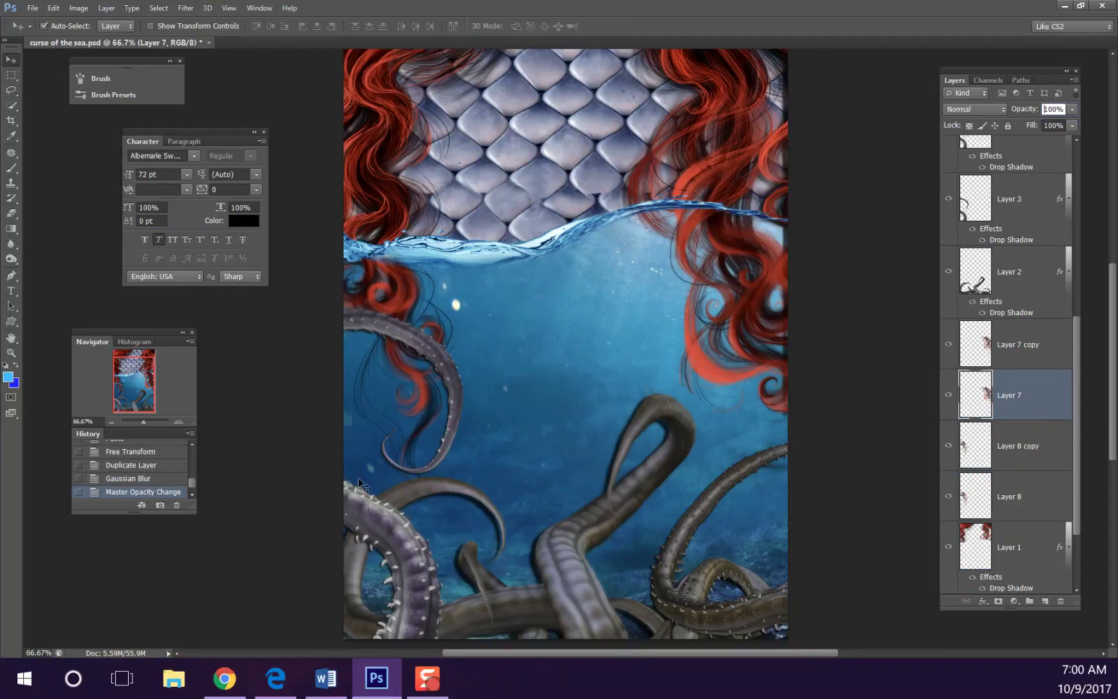
scroll(1018, 403, "up", 4)
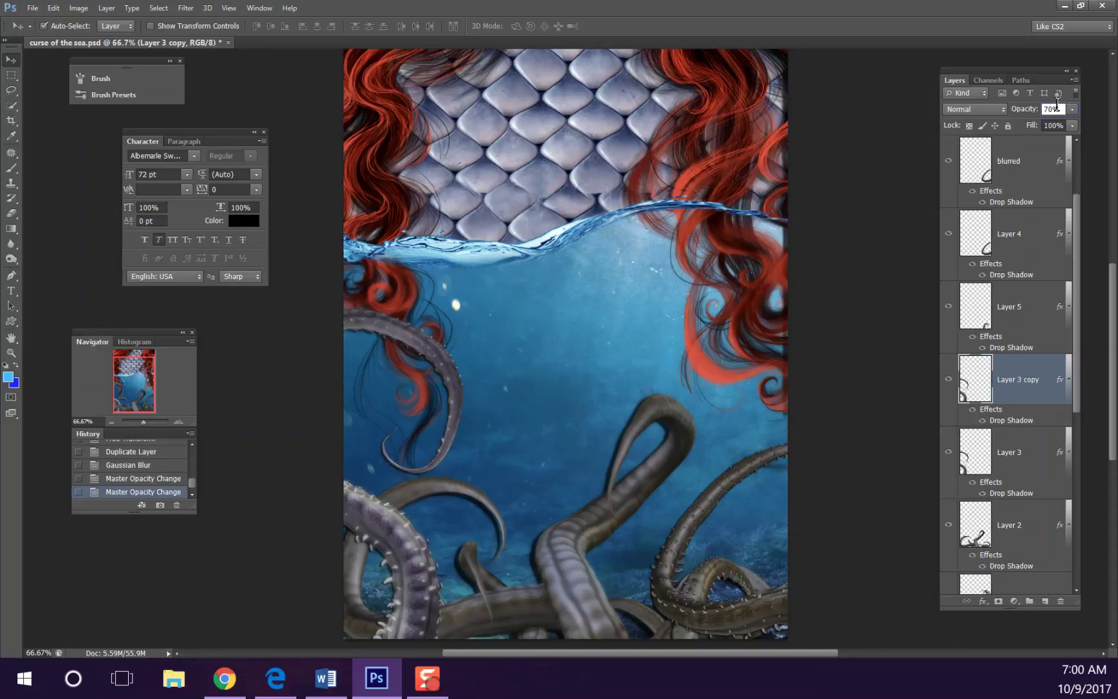
key("alt+period")
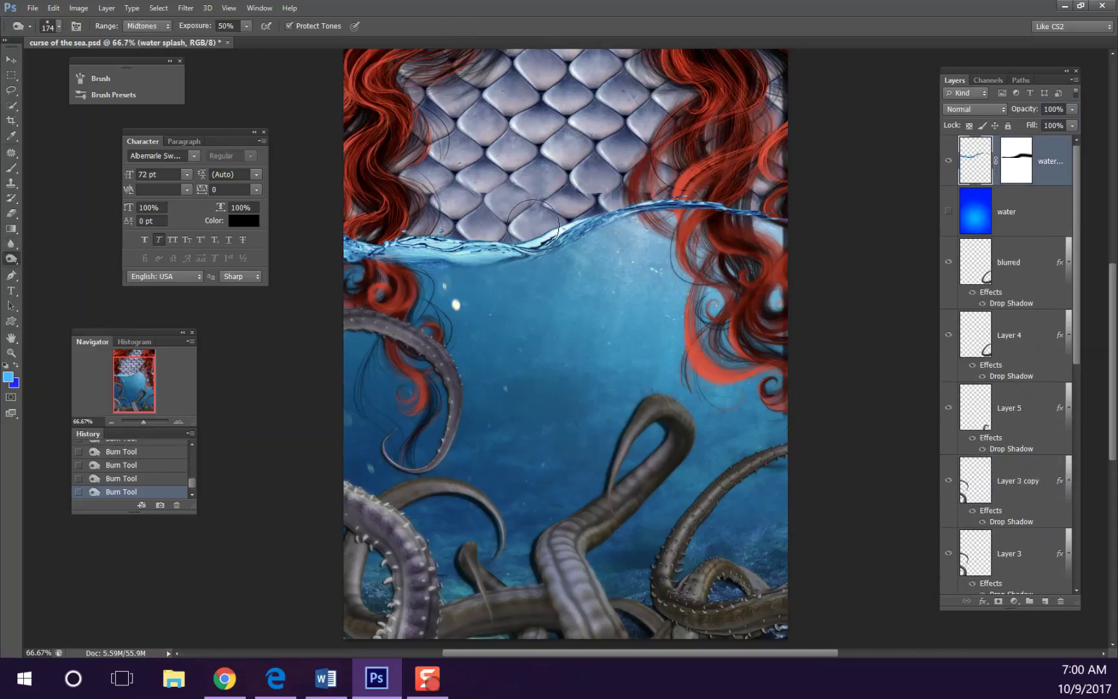
Duplicate the water splash and give it Diffuse, Gaussian Blur 4.7 and 40% opacity
left_click(106, 7)
left_click(360, 150)
left_click(186, 8)
left_click(647, 492)
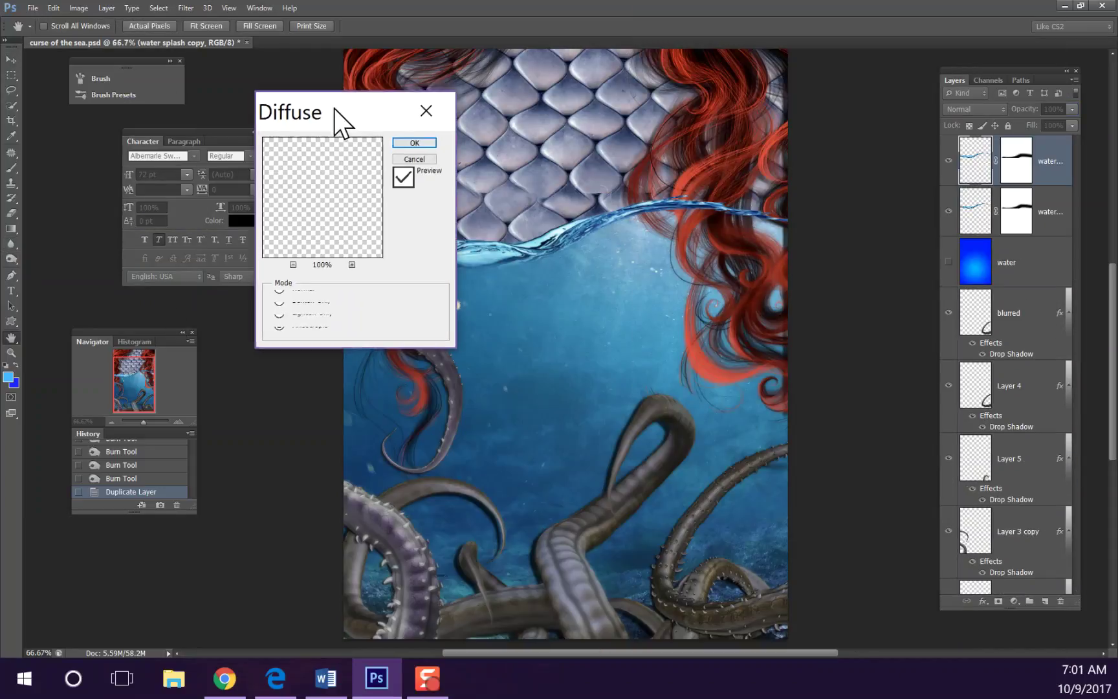
left_click(186, 8)
left_click(343, 249)
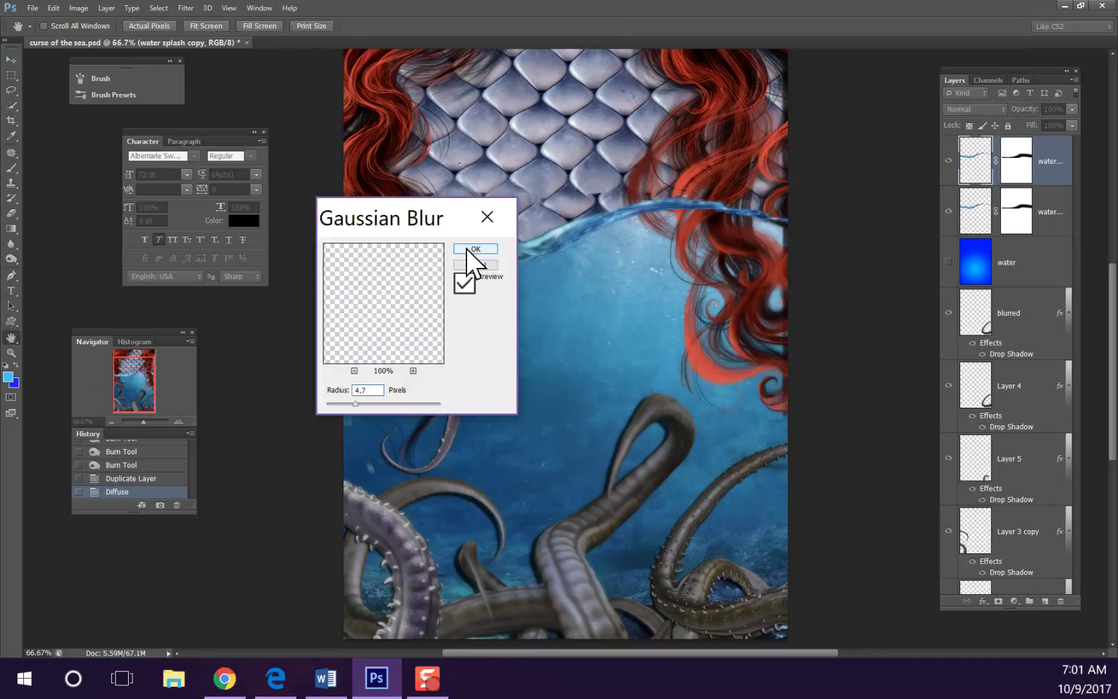
left_click(479, 249)
type("40")
Paint the splash copy's layer mask, undoing the last stroke
left_click(1015, 160)
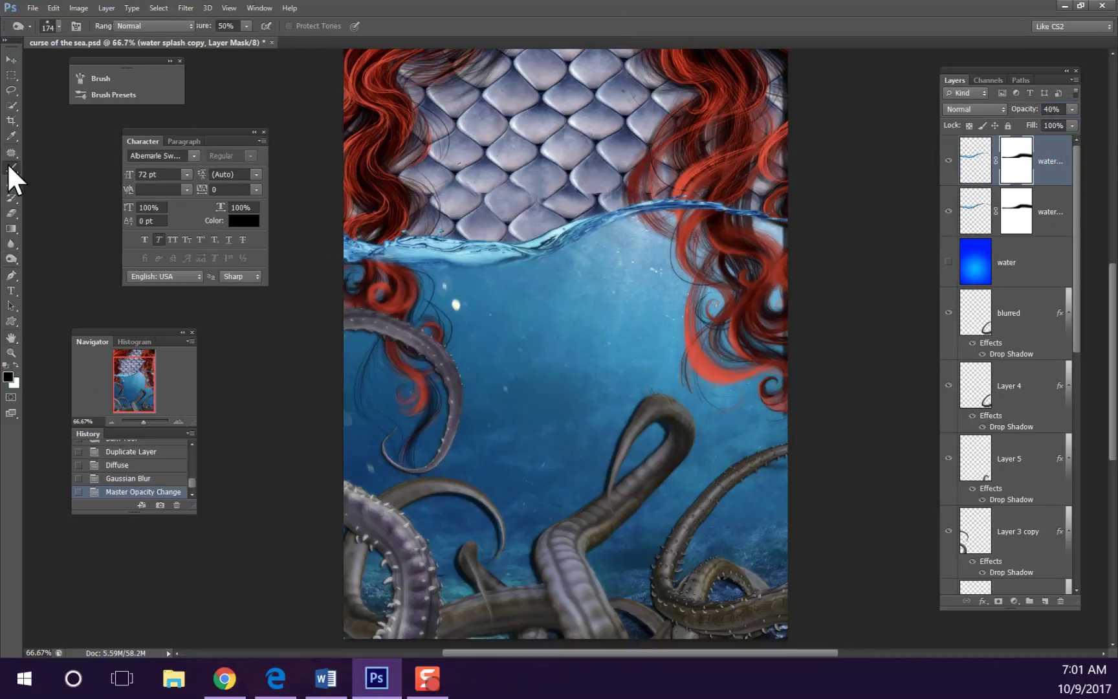
key("ctrl+z")
key("alt+bracketleft")
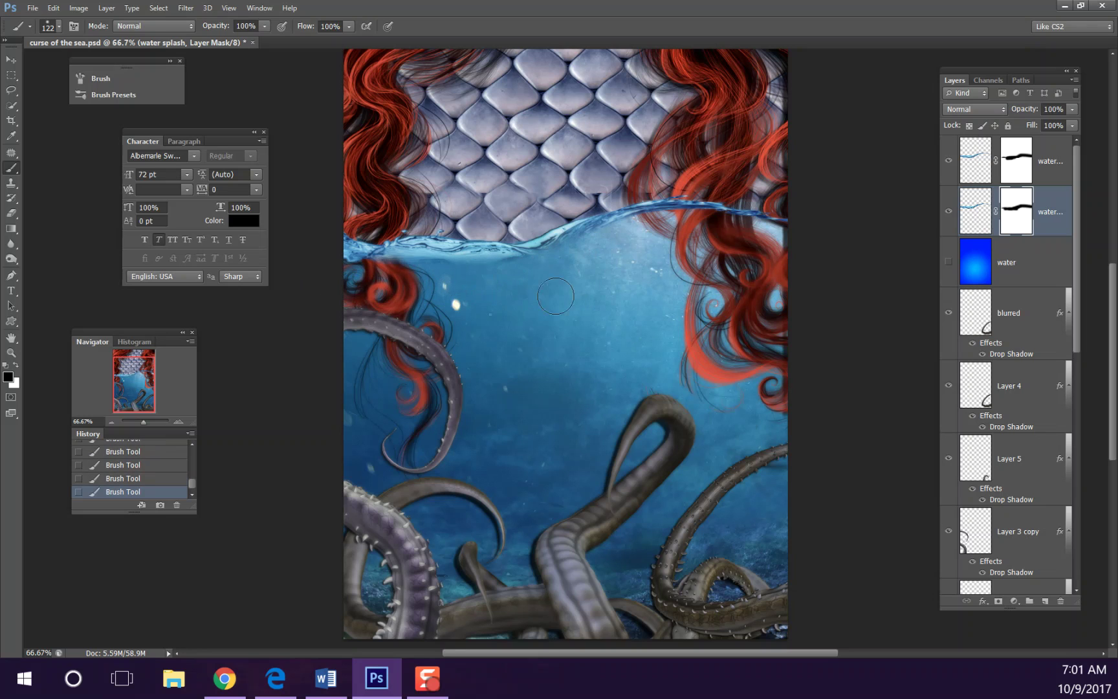
Browse to the Textures folder in the Open dialog
key("ctrl+o")
left_click(324, 424)
double_click(632, 462)
Open the light-beams image, scale and rotate it onto the cover, and set it to Screen
double_click(574, 381)
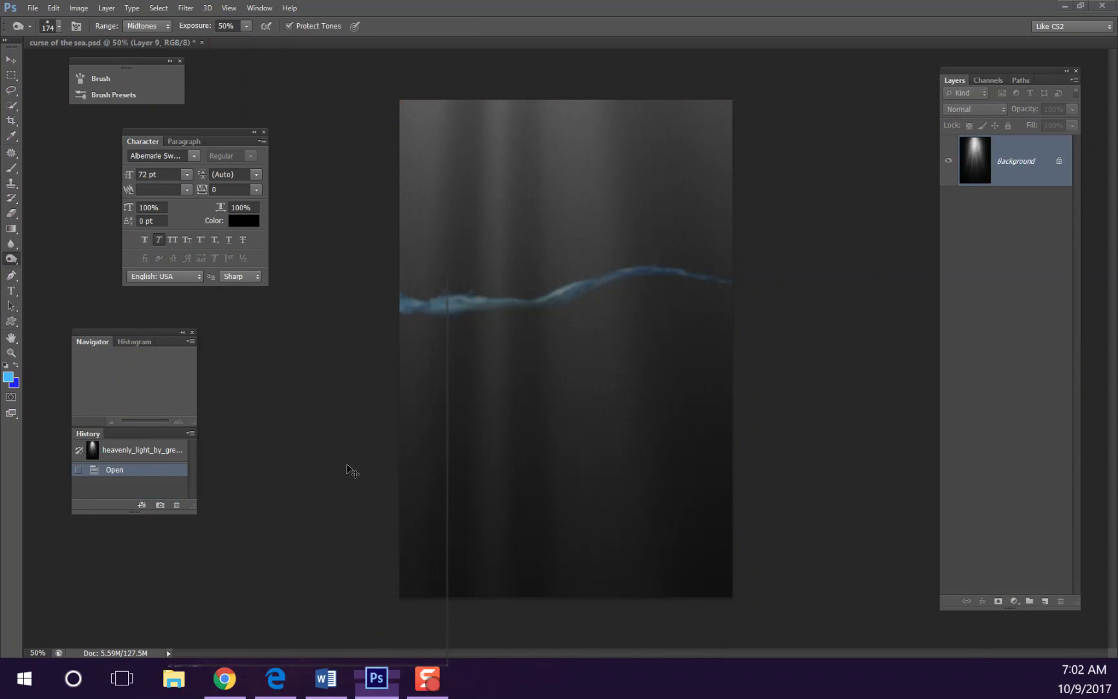
key("ctrl+t")
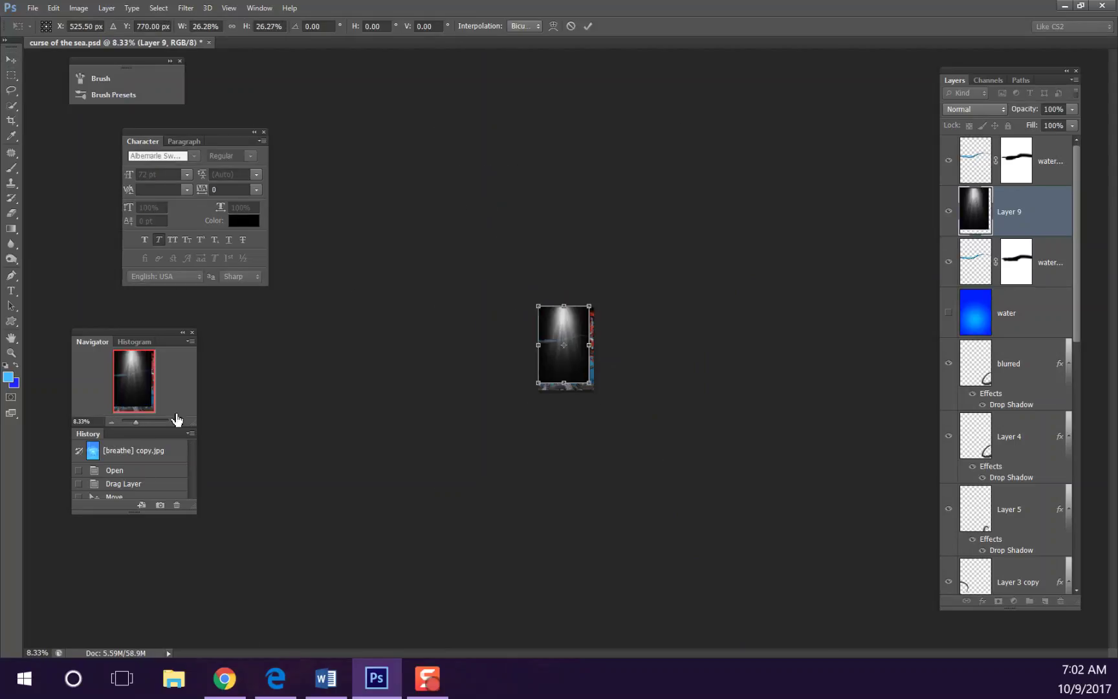
key("ctrl+0")
mouse_move(657, 183)
left_mouse_down()
mouse_move(595, 274)
mouse_move(611, 325)
left_mouse_up()
key("Return")
left_click(975, 109)
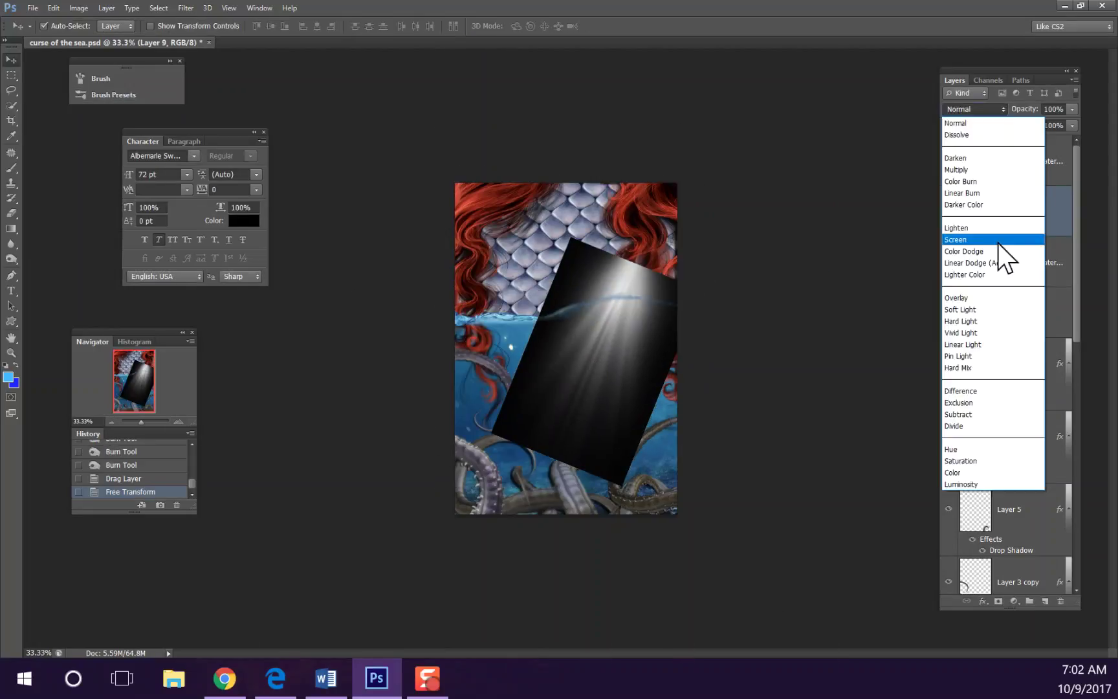
left_click(1005, 257)
Stretch the light beams over the water and erase their edges
key("ctrl+t")
left_click_drag(697, 407, 765, 407)
key("Return")
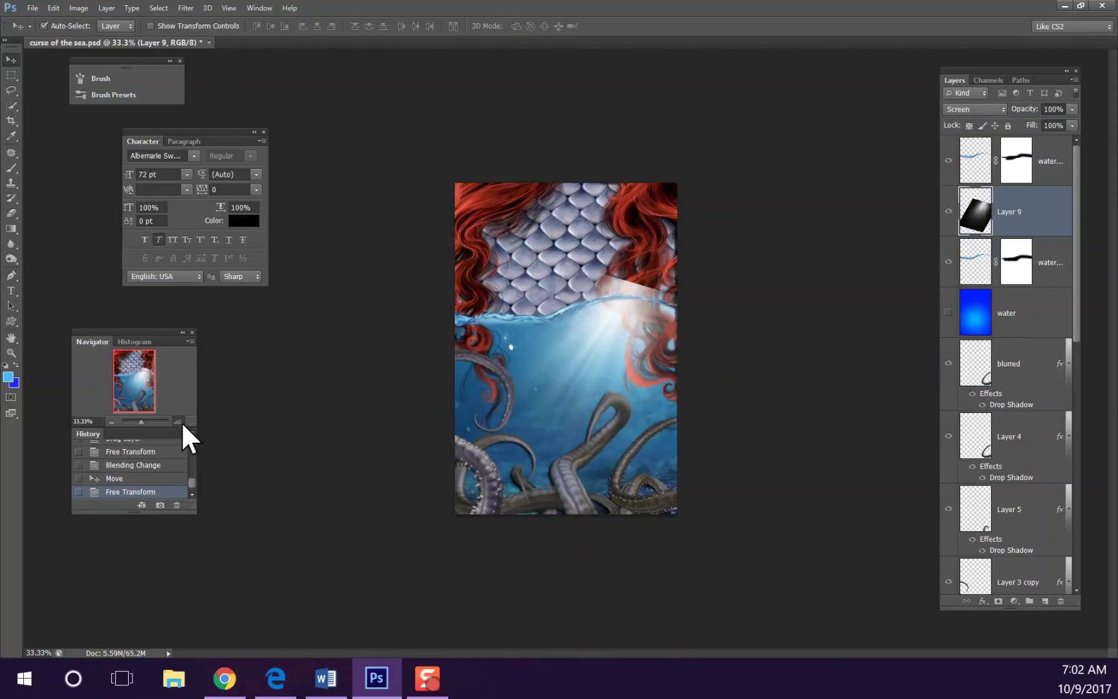
key("ctrl+plus")
key("e")
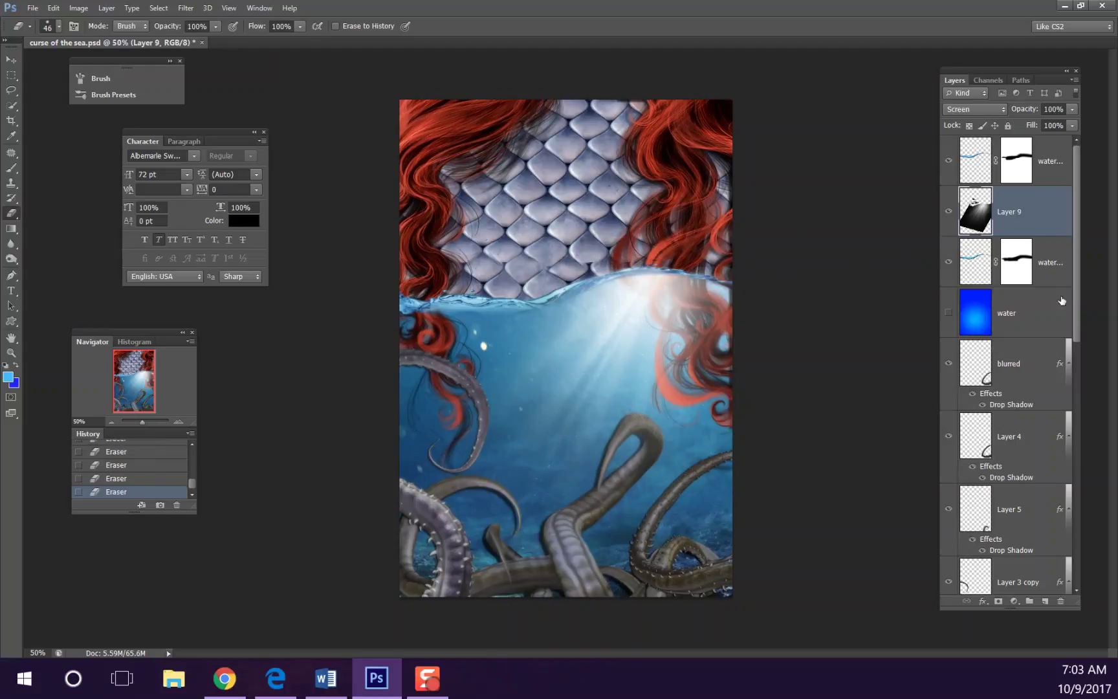
type("40")
key("Return")
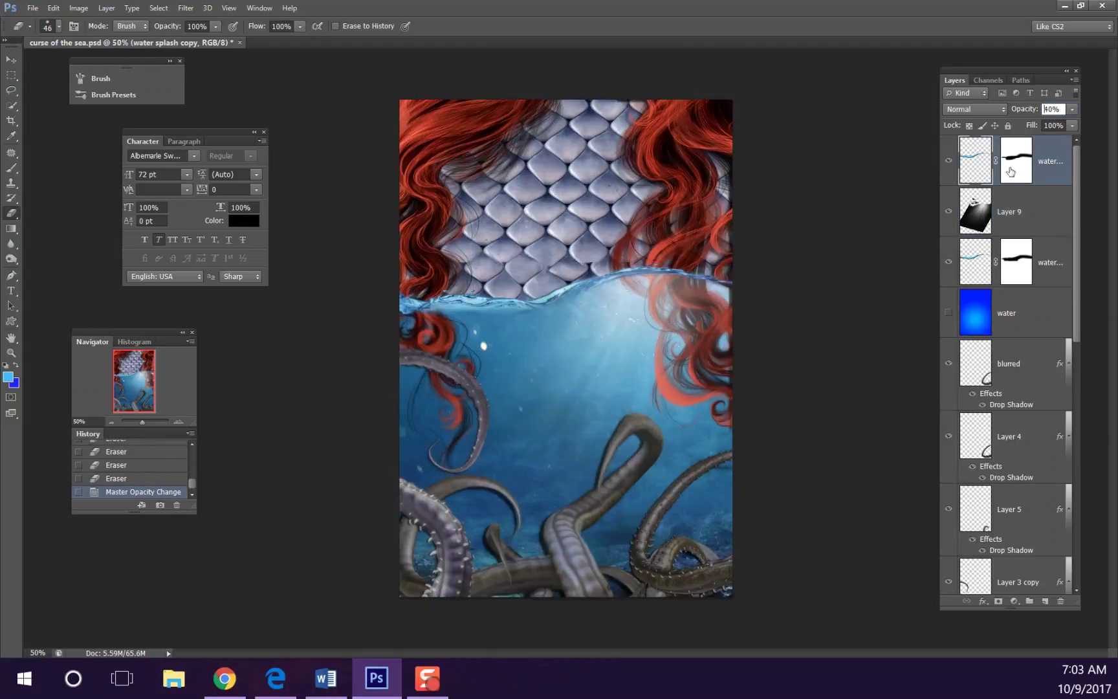
scroll(1037, 430, "down", 3)
scroll(1037, 431, "down", 1)
Select the Layer 2 tentacle and open Hue/Saturation
left_click(1009, 475)
left_click(78, 7)
key("ctrl+u")
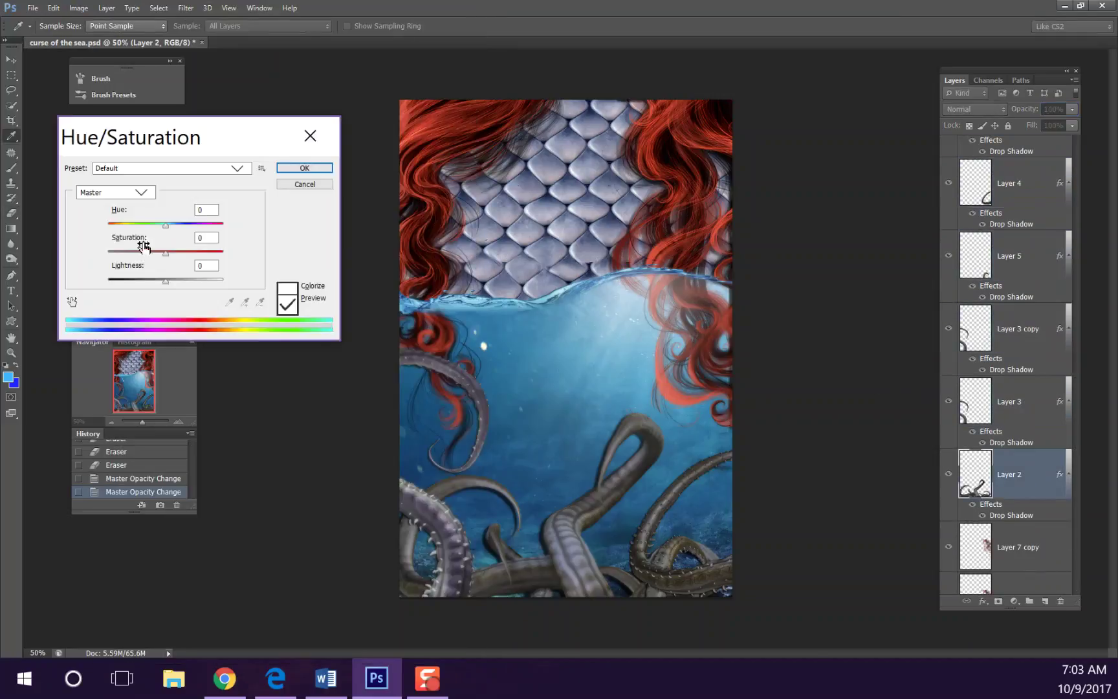
Tint tentacle Layers 2, 3 and 5 cool blue with Color Balance
key("Escape")
key("ctrl+b")
left_click(392, 137)
key("alt+]")
key("ctrl+b")
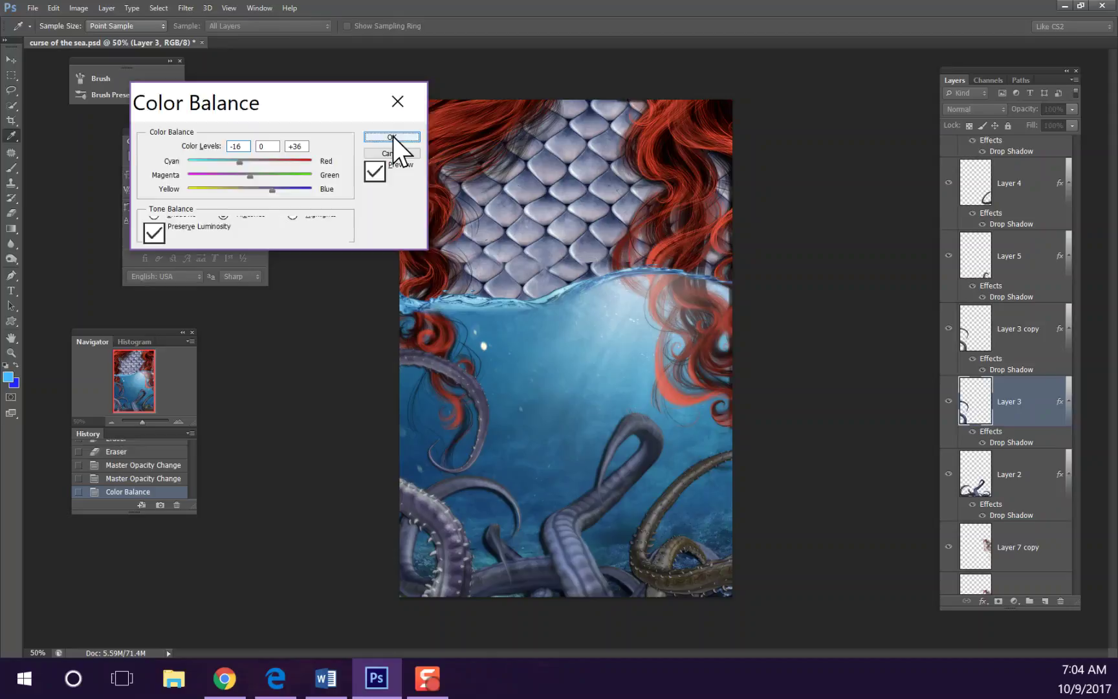
key("Return")
left_click(1025, 265)
key("ctrl+b")
key("Return")
Apply a Color Balance to tentacle Layer 4, pushed toward cyan
key("alt+]")
key("ctrl+m")
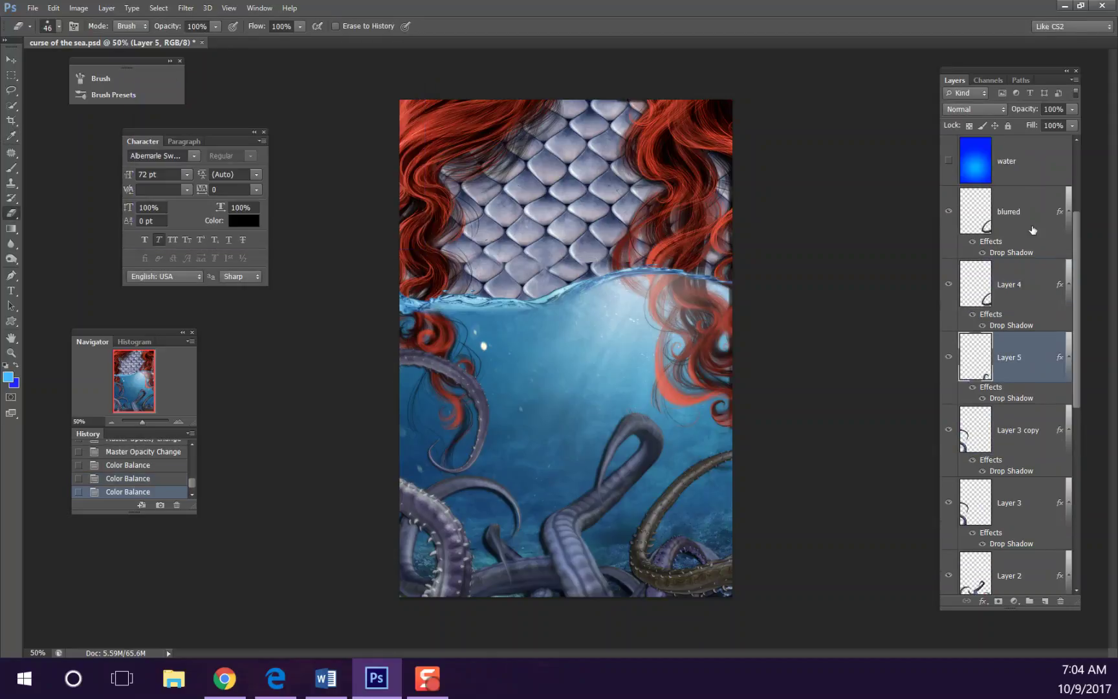
key("Escape")
key("ctrl+b")
left_click_drag(262, 189, 324, 192)
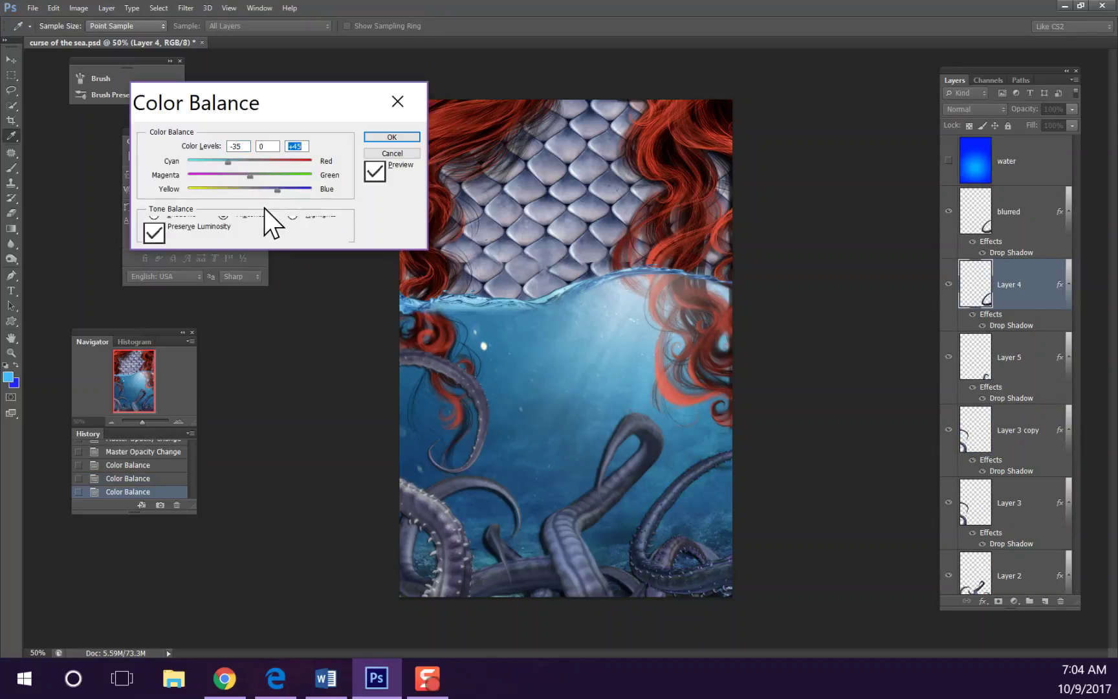
key("Return")
Change Layer 3 copy's opacity and duplicate the Layer 6 underwater backdrop
scroll(1010, 362, "down", 1)
left_click(1018, 329)
left_click(1052, 108)
type("0")
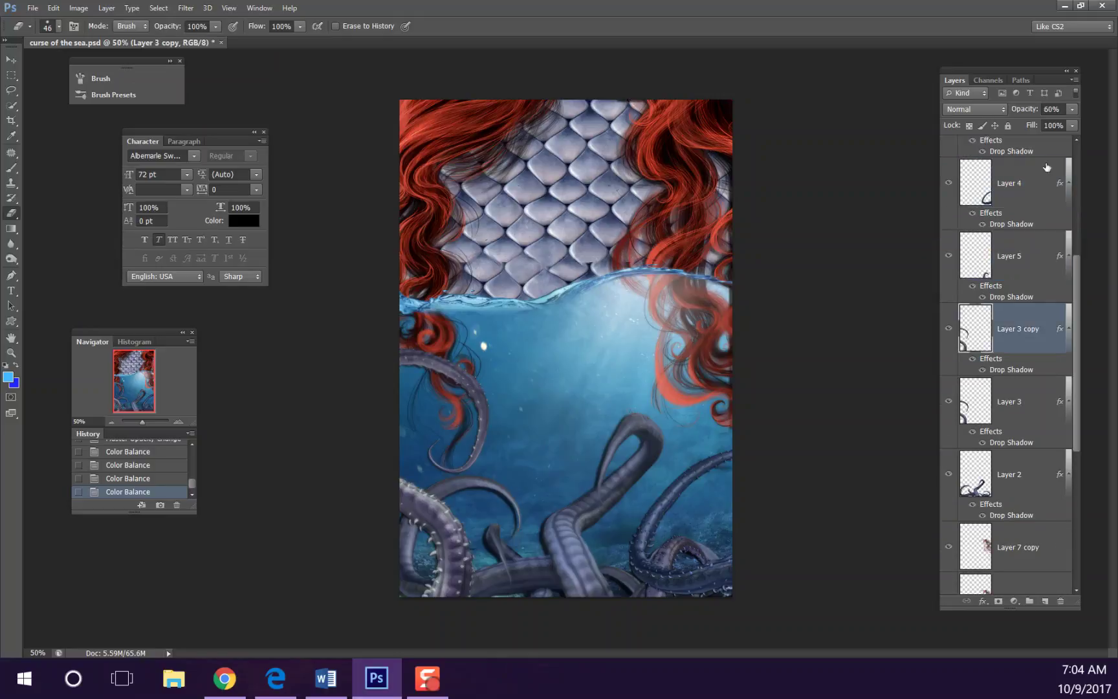
key("Return")
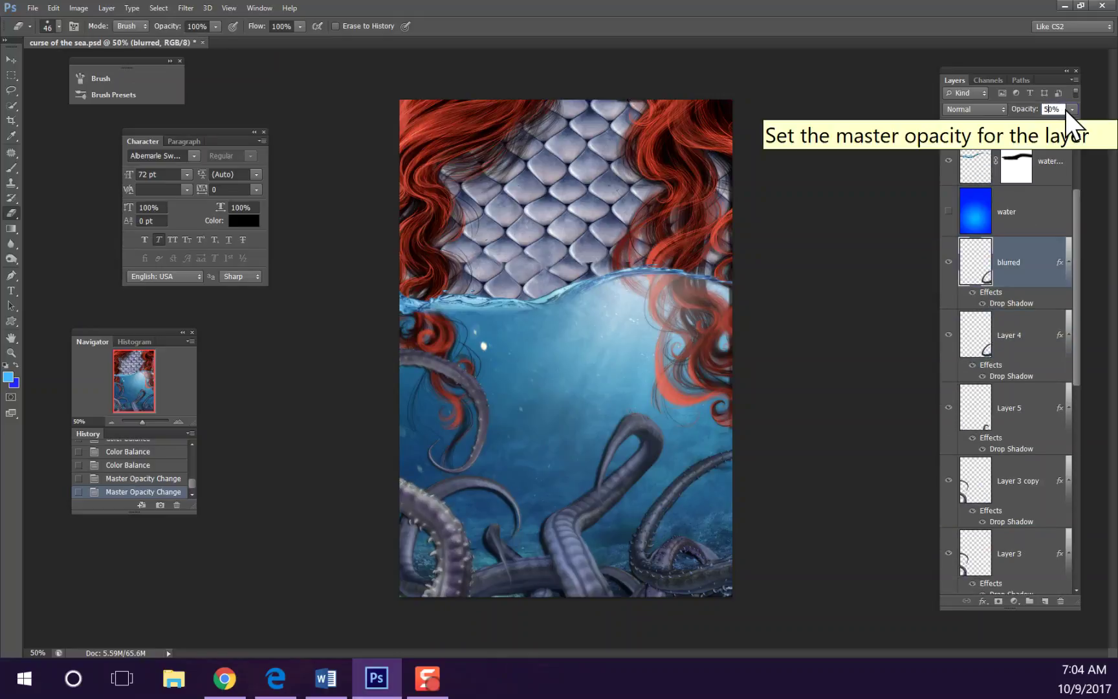
key("alt+]")
key("ctrl+j")
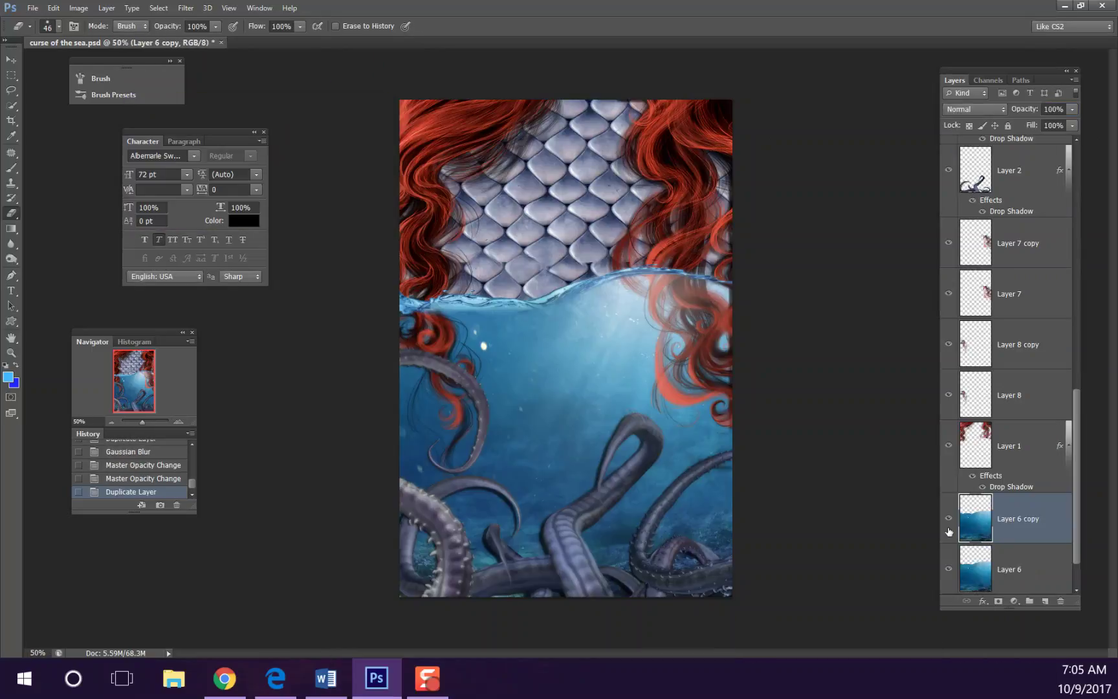
Hide the backdrop copy and rename it 'backup'
left_click(948, 467)
double_click(1009, 467)
type("backup")
key("Return")
Fade the water with a ~400 px, lower-opacity eraser so scales show through
left_click(58, 26)
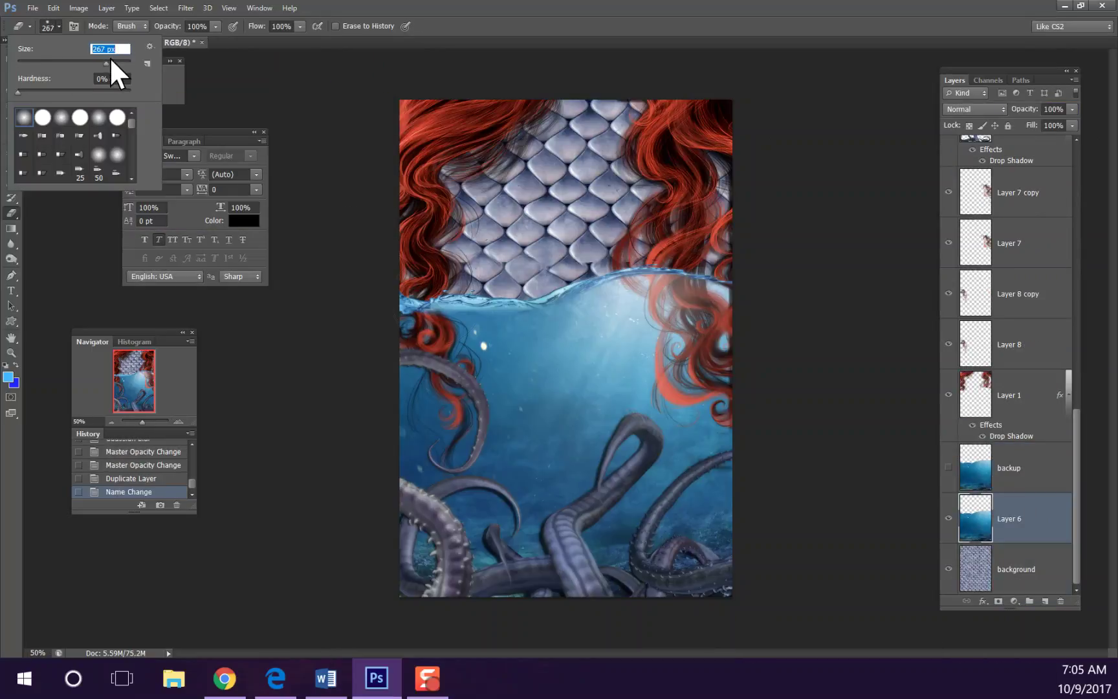
left_click_drag(110, 62, 120, 63)
left_click_drag(216, 26, 188, 40)
mouse_move(440, 382)
left_mouse_down()
mouse_move(723, 386)
mouse_move(781, 531)
left_mouse_up()
key("ctrl+z")
mouse_move(474, 320)
left_mouse_down()
mouse_move(482, 418)
mouse_move(842, 446)
left_mouse_up()
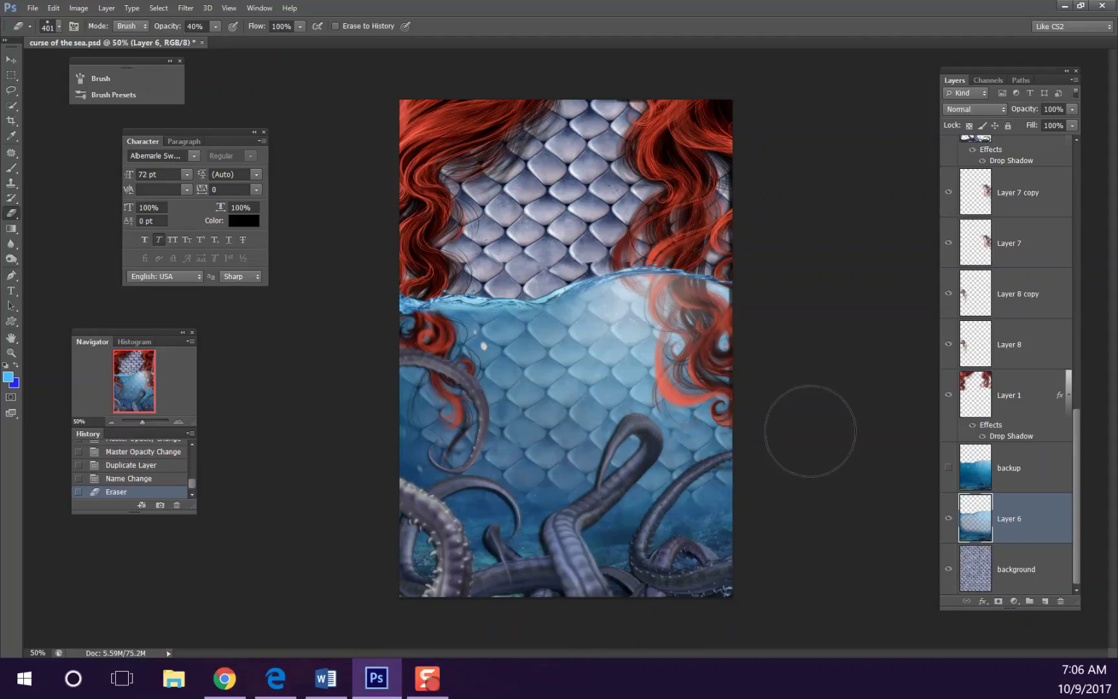
Paste the cut scales as a new layer, transform it and duplicate it
key("alt+bracketleft")
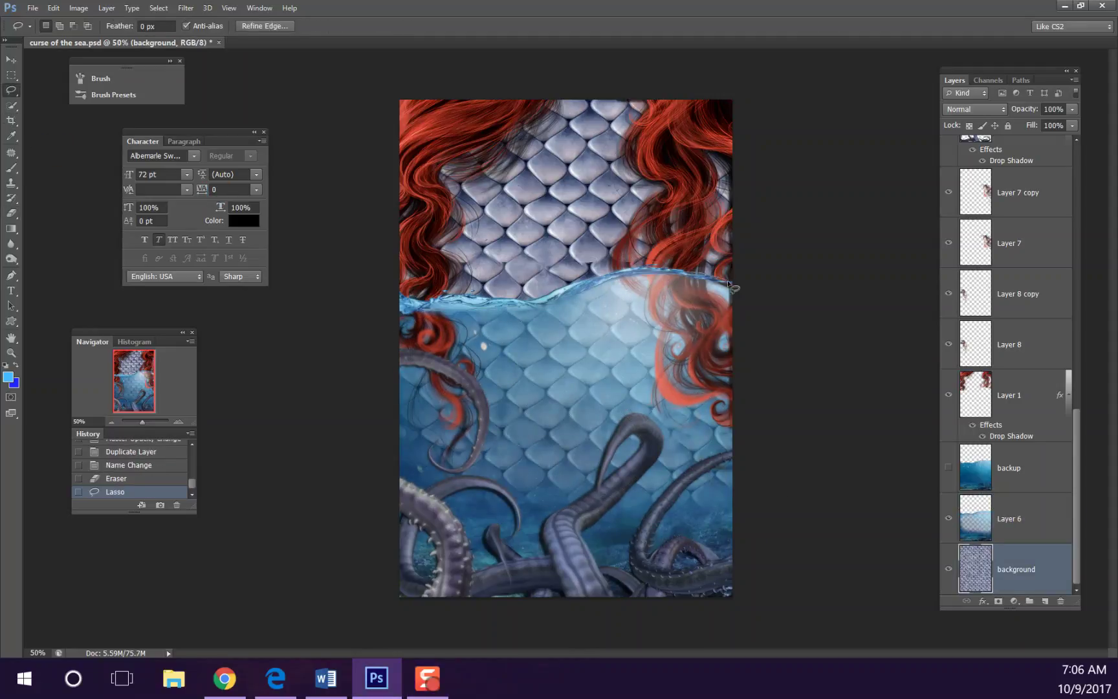
key("ctrl+v")
key("ctrl+t")
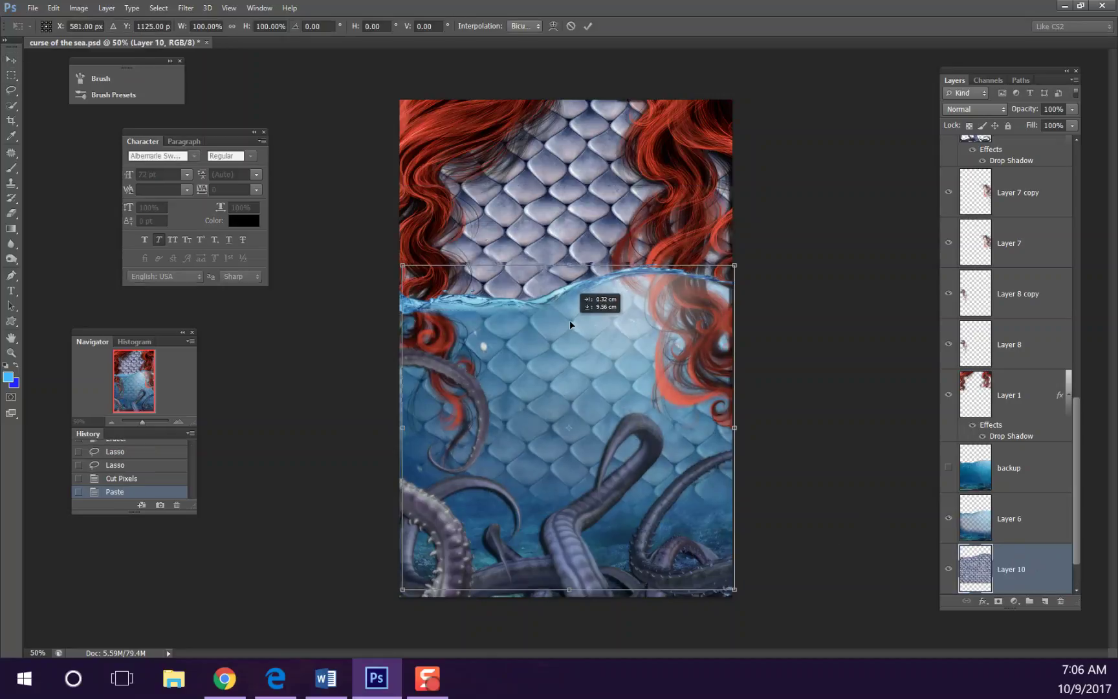
key("ctrl+j")
left_click(511, 264)
left_click(360, 149)
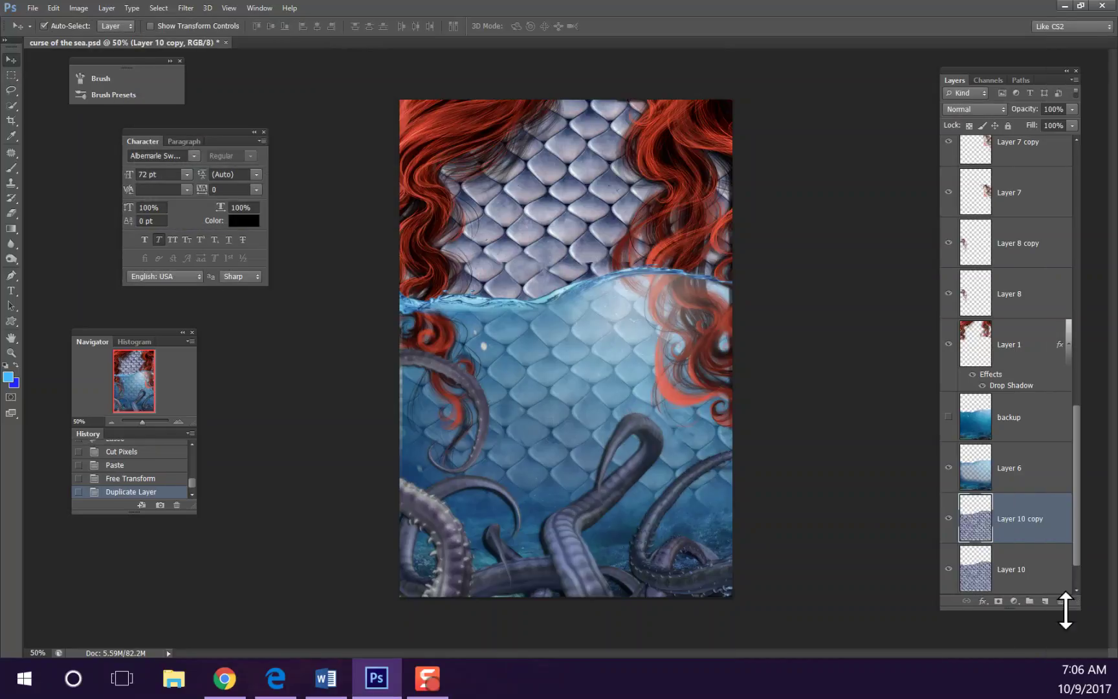
key("ctrl+t")
key("Return")
Duplicate the Layer 10 scales, Gaussian-blur the copy, delete the extra layer, select water splash copy
left_click(586, 387)
scroll(1013, 455, "down", 10)
left_click(1010, 518)
key("ctrl+t")
key("Return")
key("ctrl+j")
left_click(186, 8)
left_click(259, 18)
key("Delete")
scroll(1010, 323, "up", 10)
left_click(986, 174)
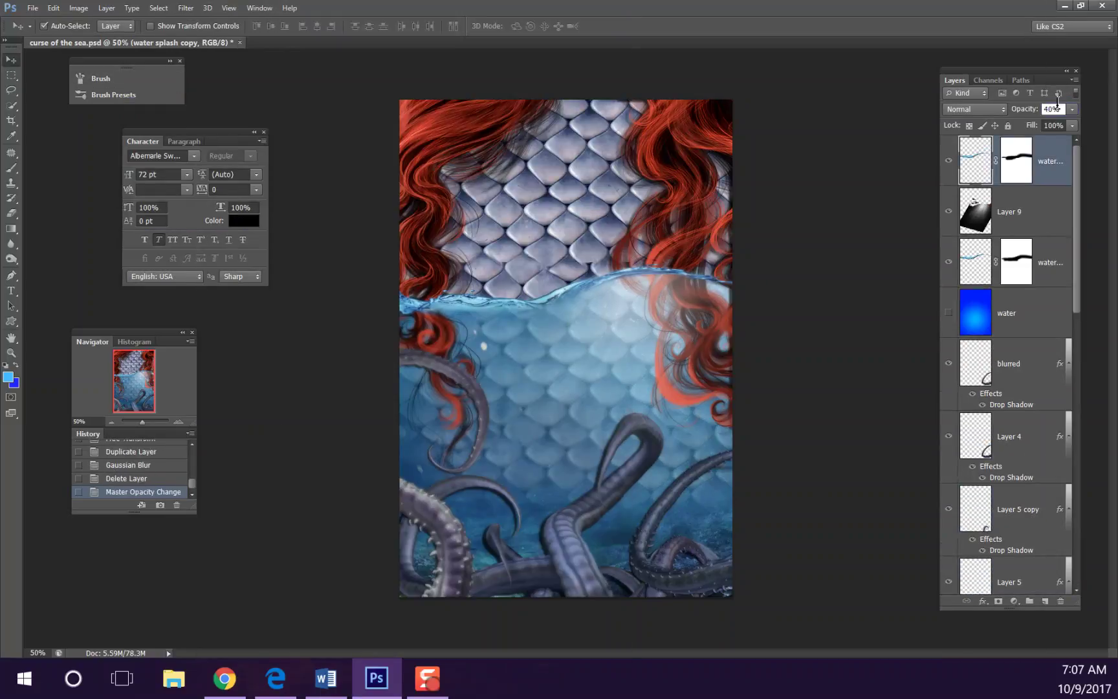
Save, then start the Curse text layer at 180 pt
key("ctrl+s")
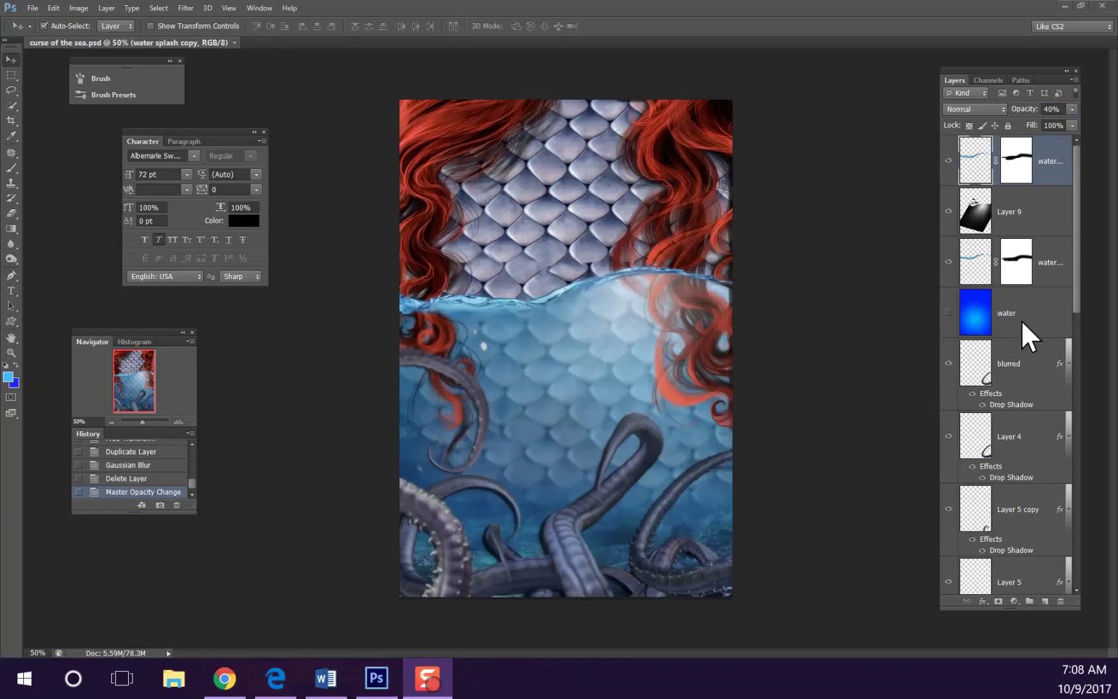
left_click(11, 291)
left_click(519, 287)
type("CURSE")
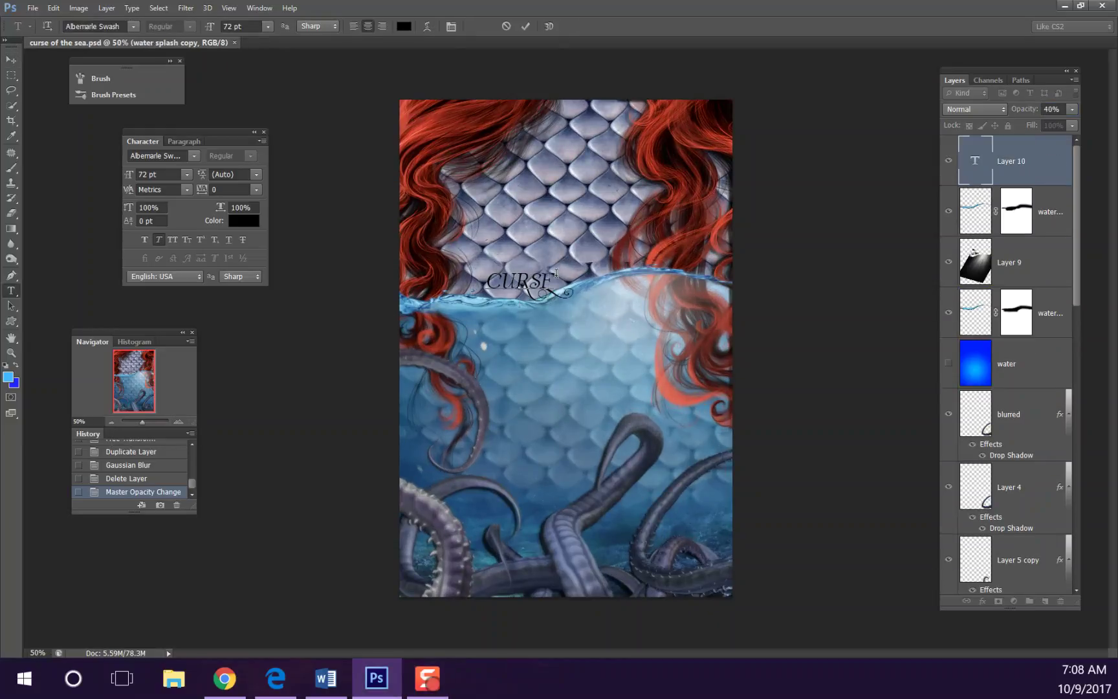
type("120")
key("Return")
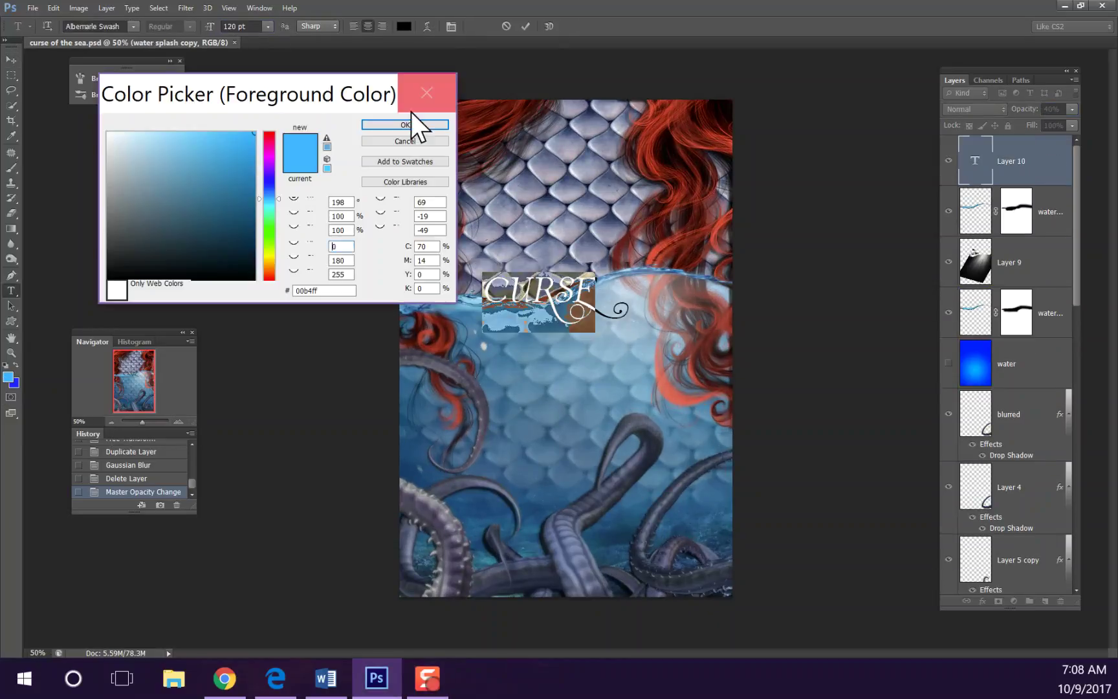
left_click(239, 26)
type("180")
key("Return")
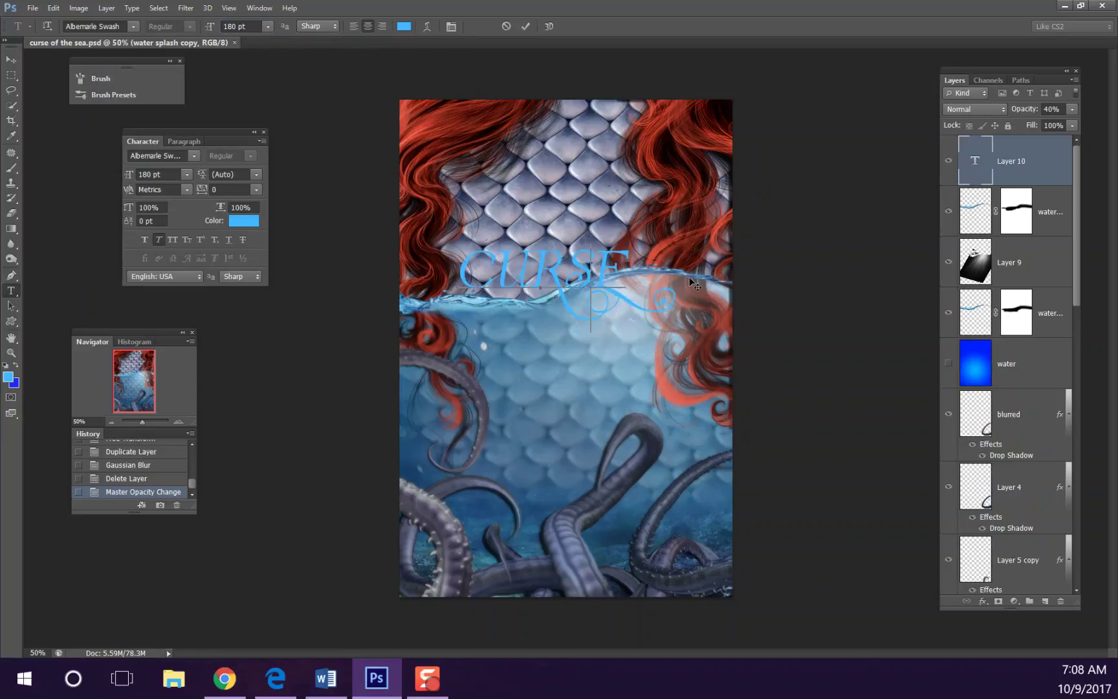
Add the 'of' and 'the' text and set the font to FoglihtenNo07
left_click(549, 297)
type("of")
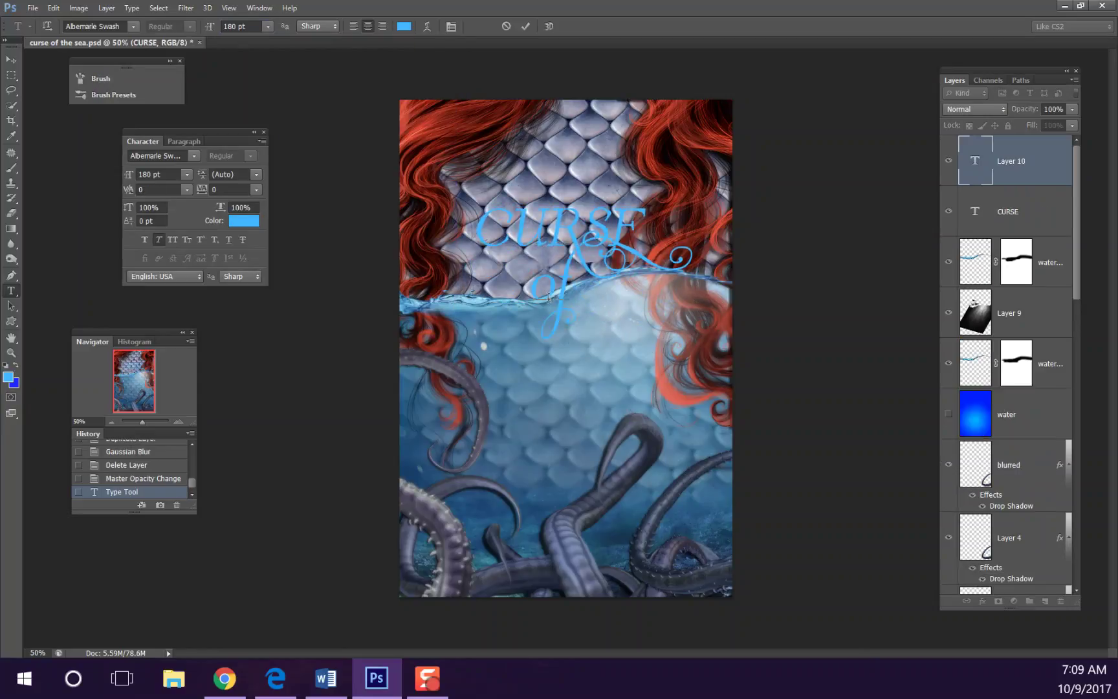
left_click(606, 286)
left_click(596, 350)
type("the")
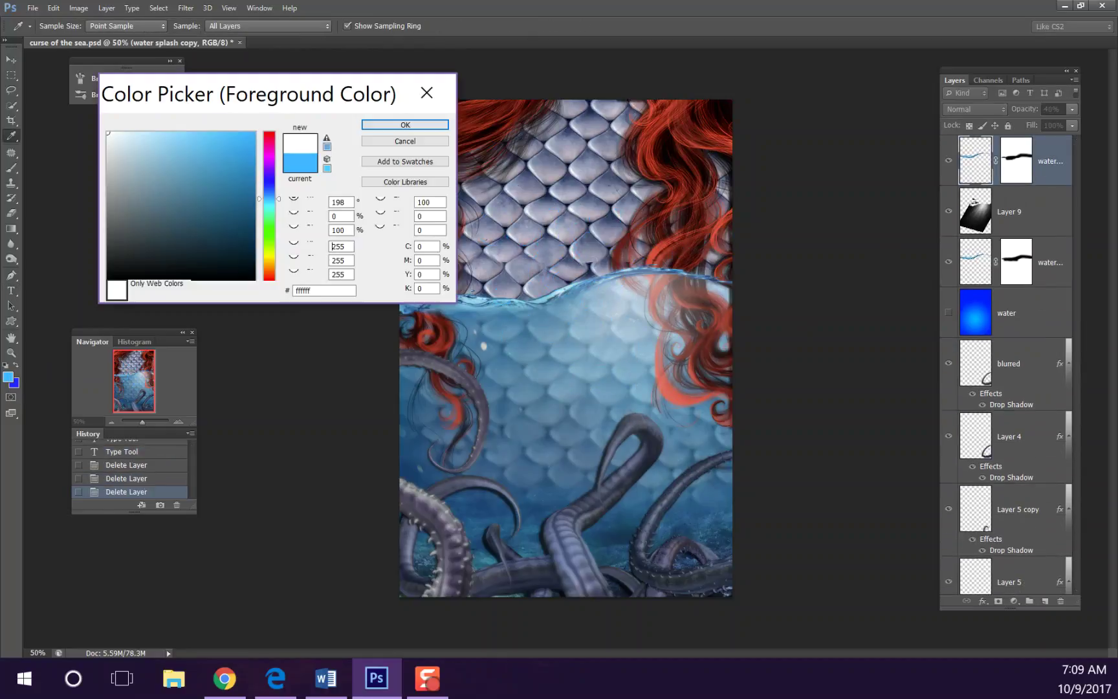
left_click_drag(282, 91, 287, 204)
scroll(199, 474, "down", 3)
left_click(161, 508)
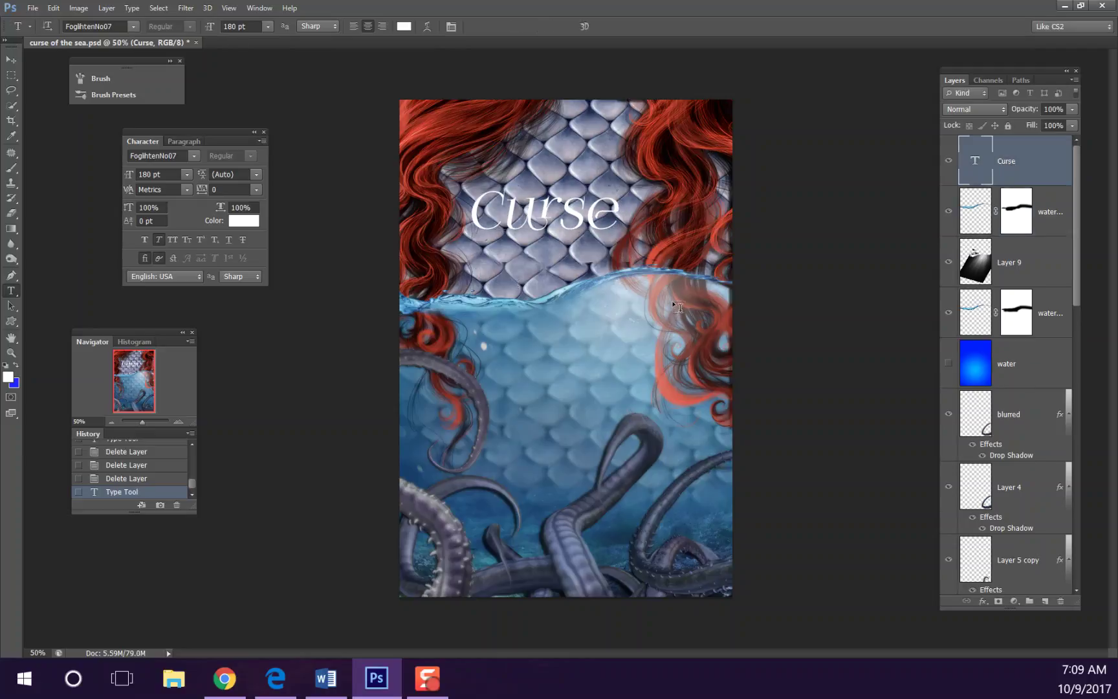
type("of the")
Commit 'of the' and add a 'Sea' text layer at 380 pt
key("ctrl+Return")
key("v")
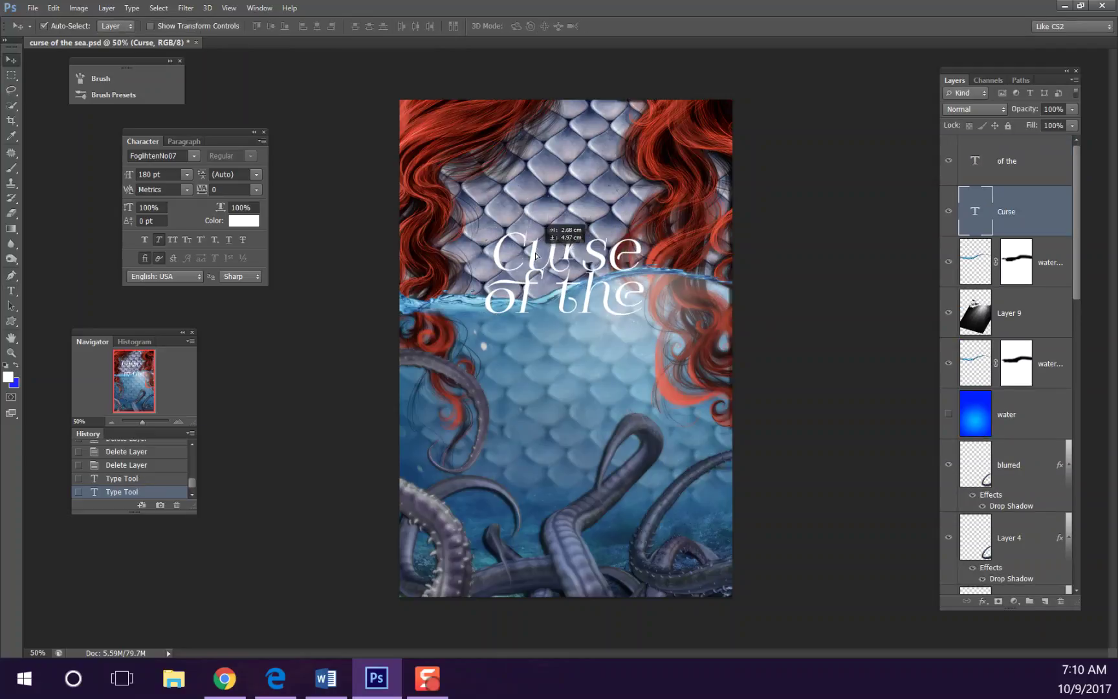
key("t")
left_click(506, 387)
type("380")
key("Return")
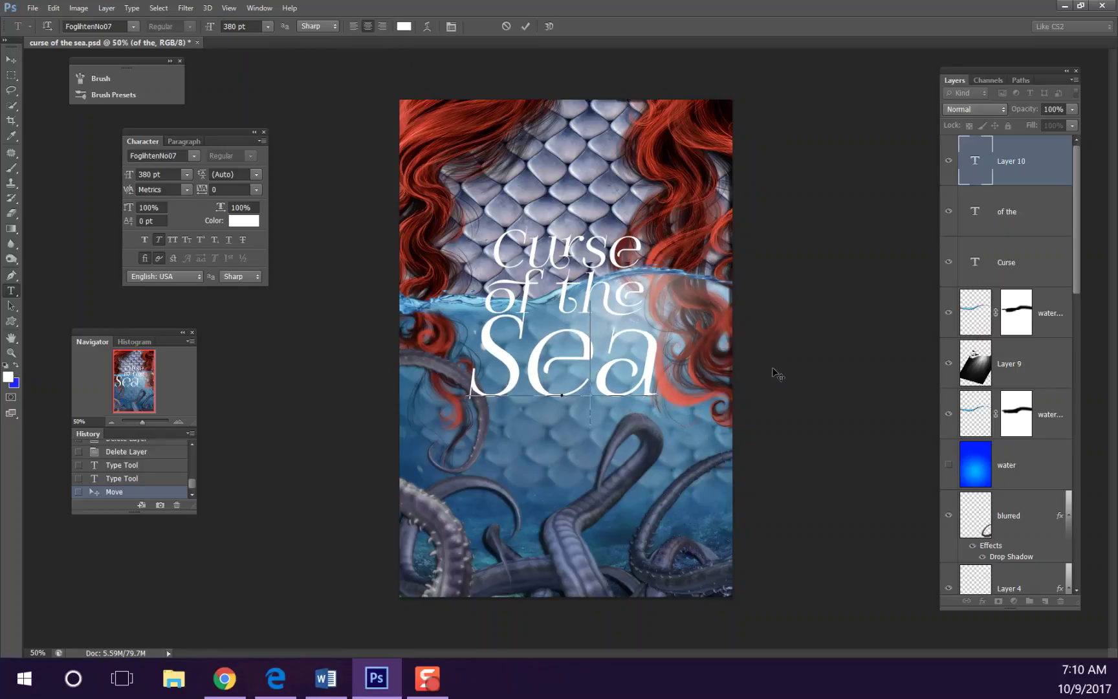
key("ctrl+Return")
Remove faux italic from 'Curse' and 'Sea', and move Curse above Sea
left_click(949, 211)
key("v")
left_click(501, 255)
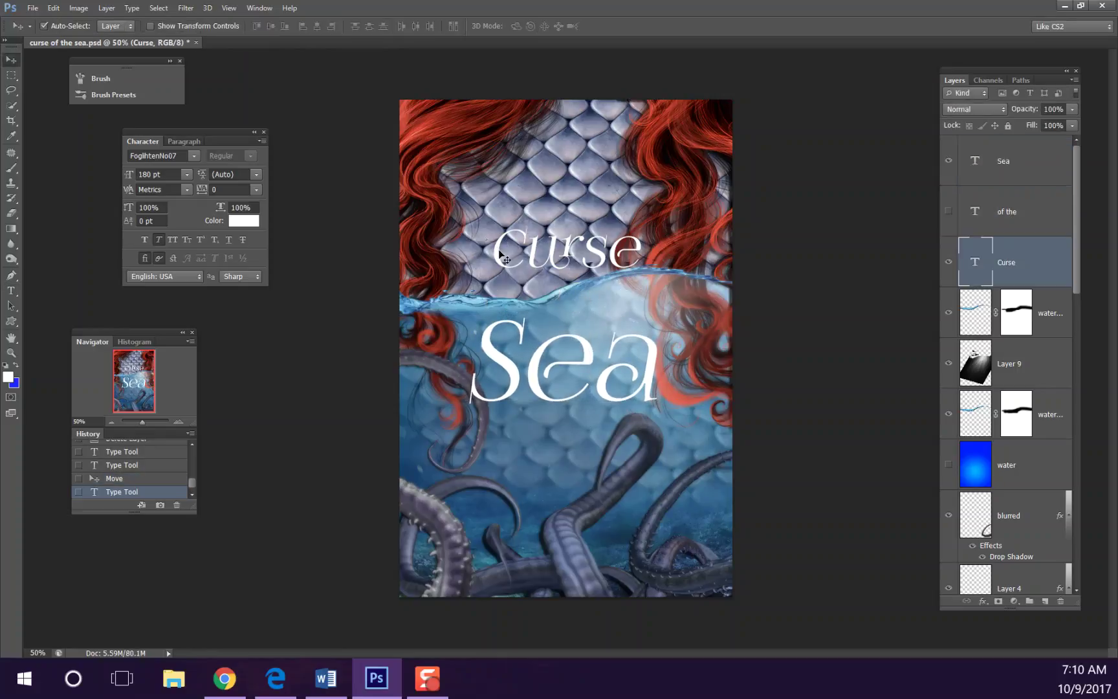
left_click(11, 291)
left_click(158, 239)
double_click(975, 161)
left_click(159, 240)
key("ctrl+Return")
key("alt+bracketleft")
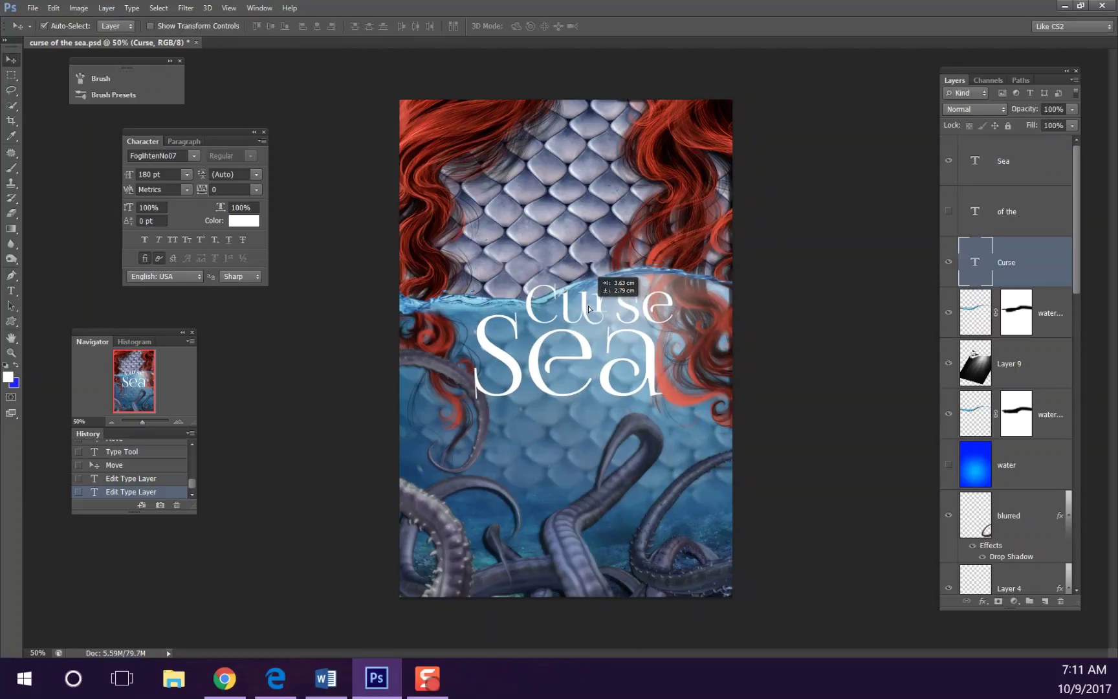
left_click_drag(557, 279, 556, 280)
Resize the 'of the' text to 90 pt
left_click(949, 211)
left_click(961, 214)
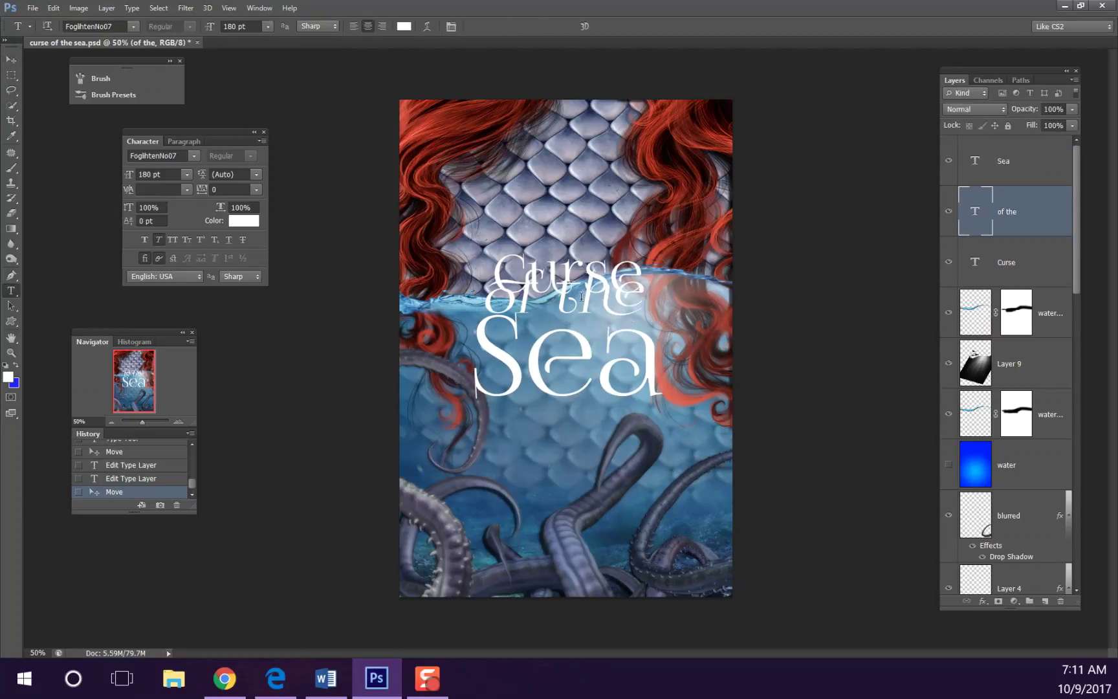
triple_click(556, 305)
type("90")
key("Return")
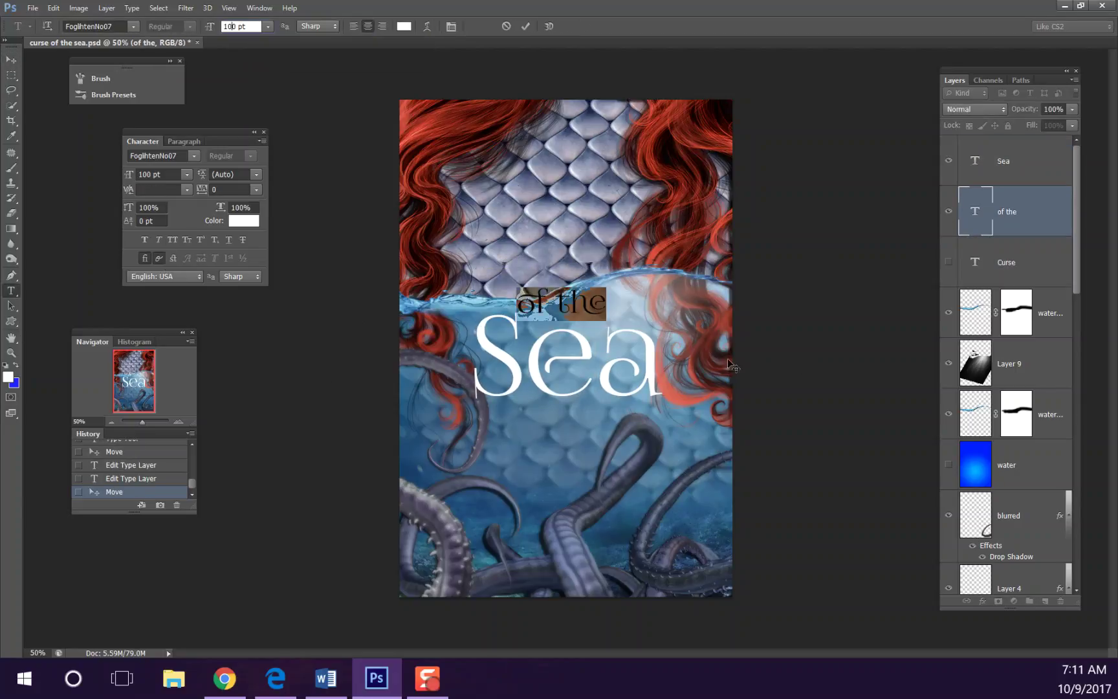
key("ctrl+Return")
Enlarge all three title layers together to about 125%
left_click(1009, 262)
left_click(949, 261)
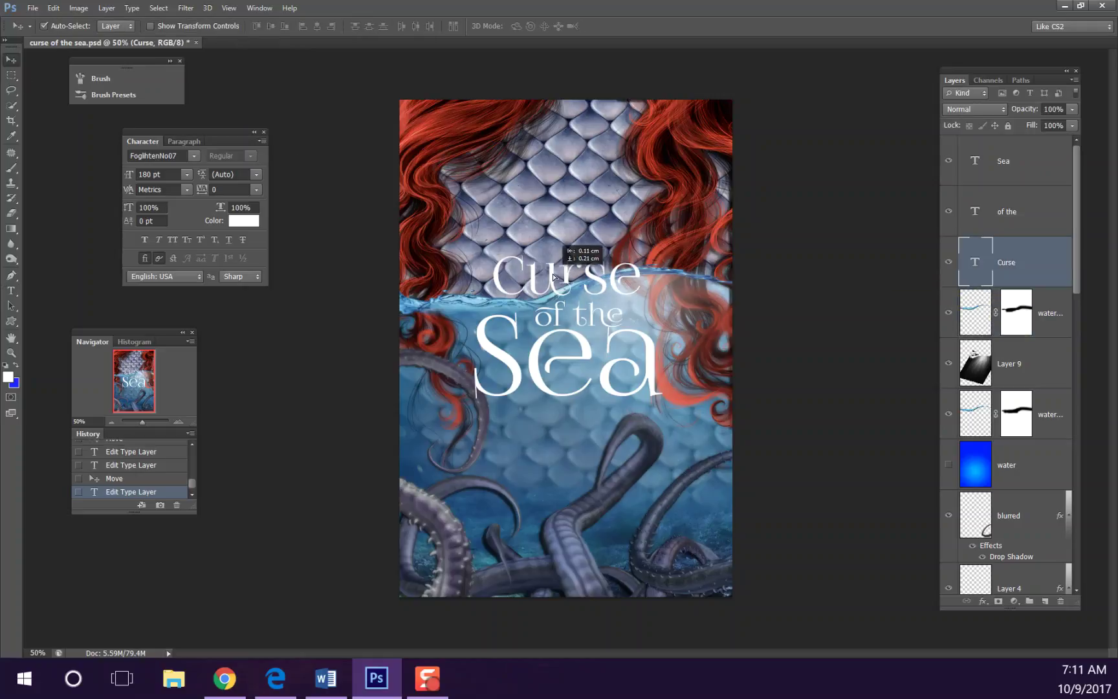
left_click(1009, 160, "shift")
key("ctrl+t")
left_click_drag(662, 396, 684, 414)
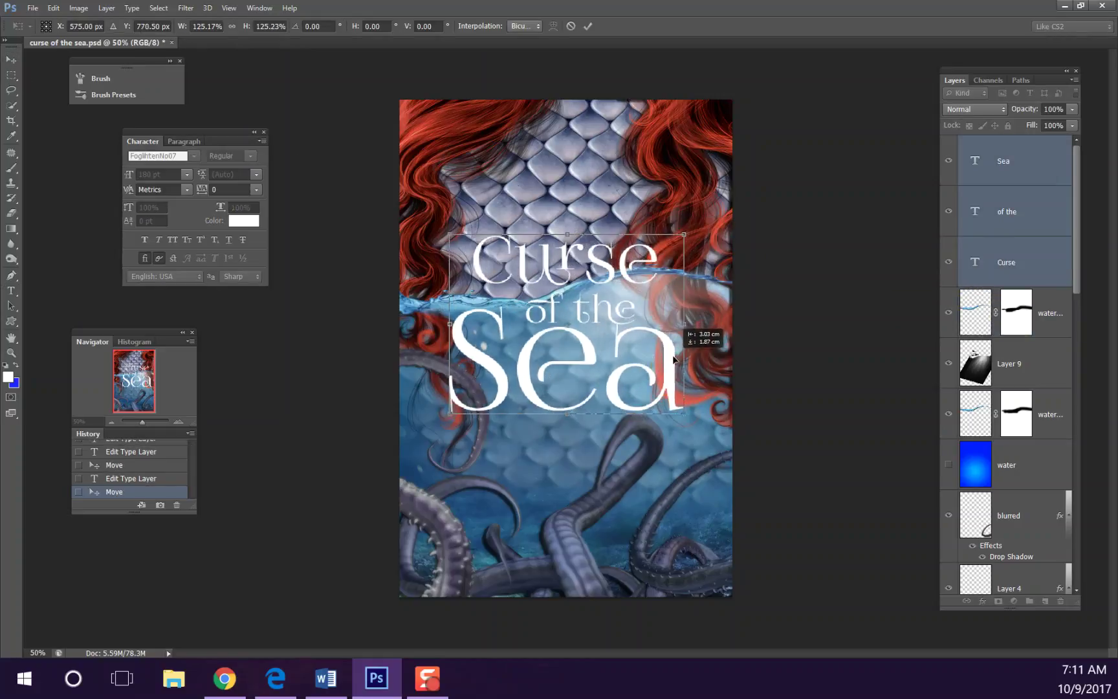
key("Return")
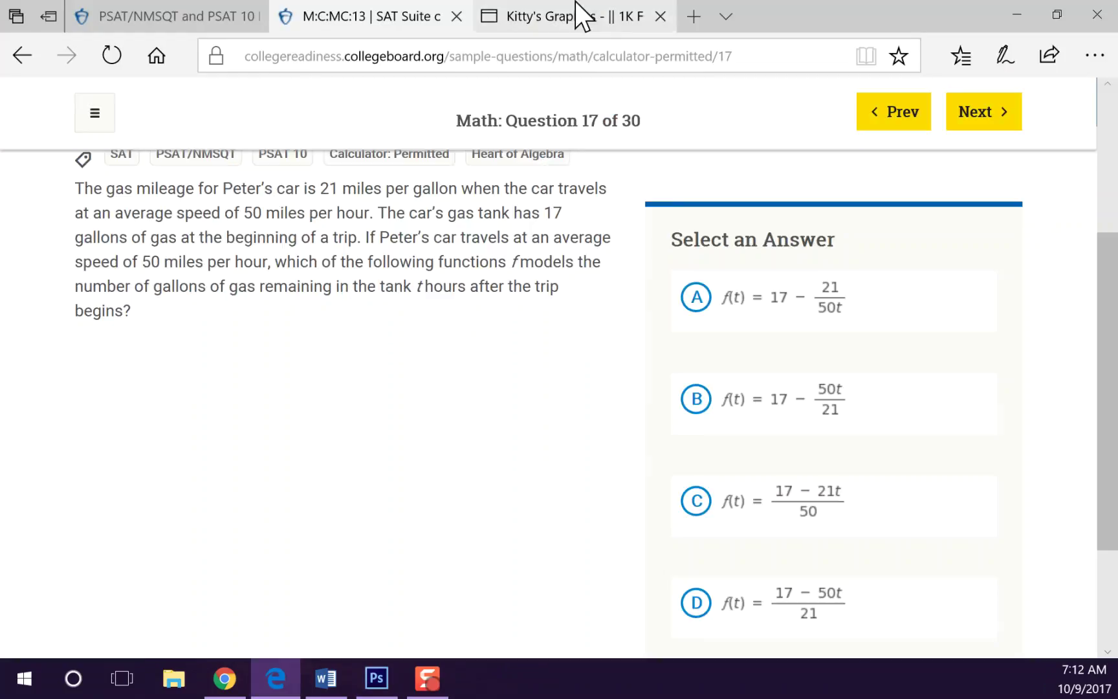
Review the Wattpad cover contest post in the browser
scroll(376, 440, "up", 10)
scroll(374, 437, "up", 10)
scroll(374, 440, "up", 10)
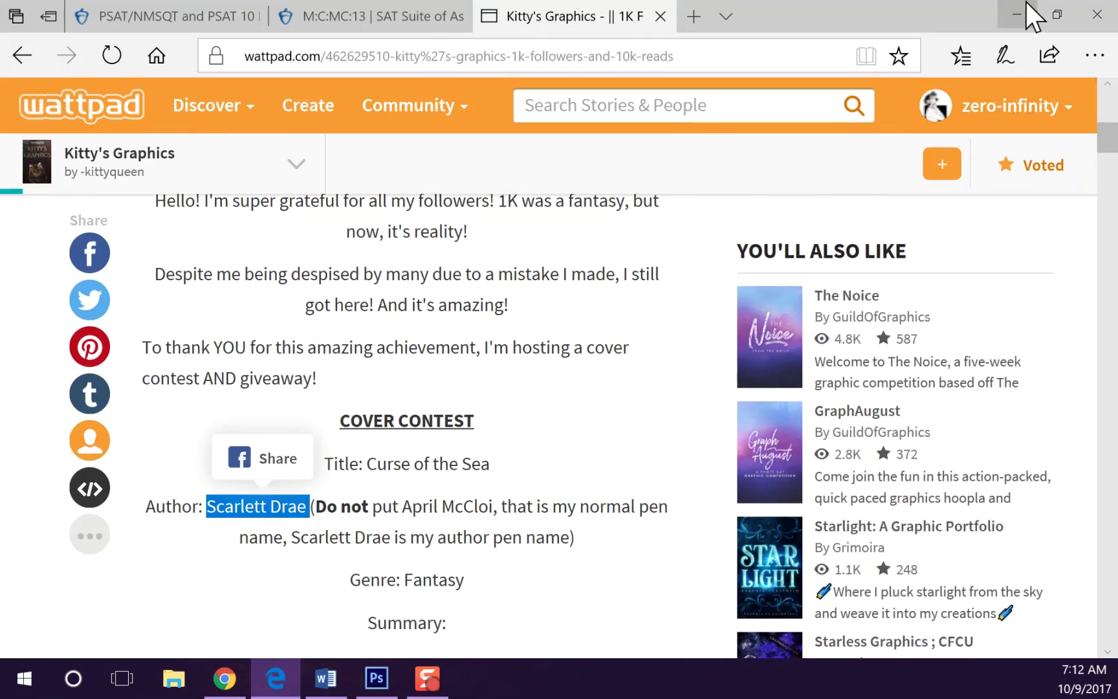
left_click(1027, 3)
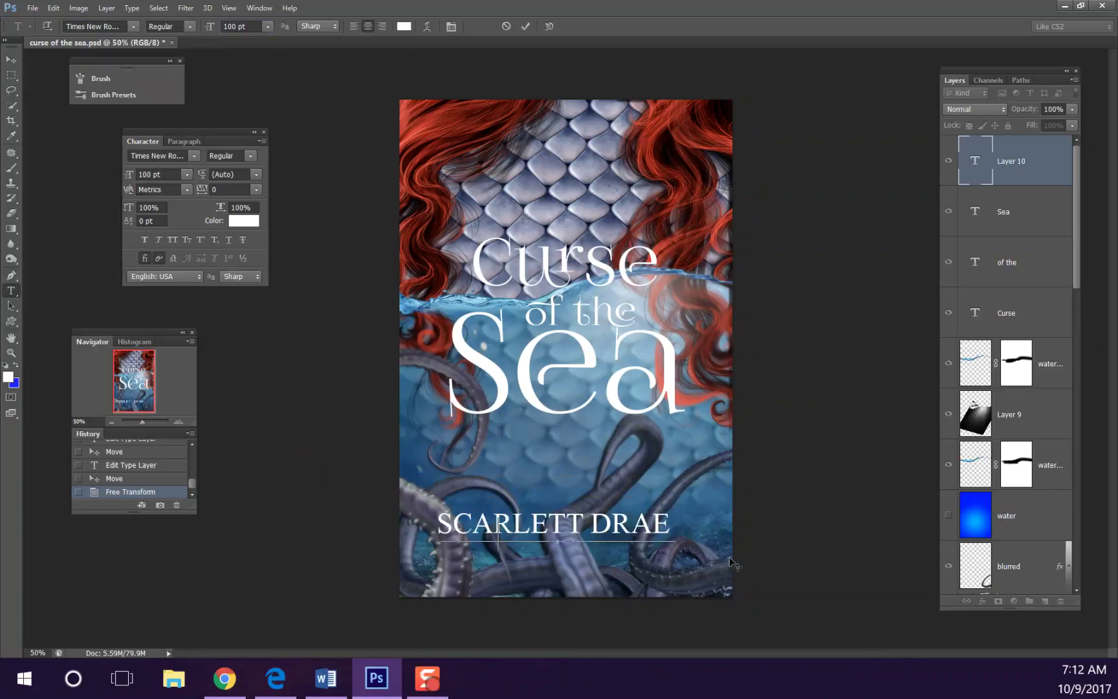
Commit the author name and apply the chrome layer style to Sea, of the and Curse
left_click(1050, 211)
double_click(1049, 211)
left_click(1059, 218)
double_click(1048, 349)
left_click(1072, 212)
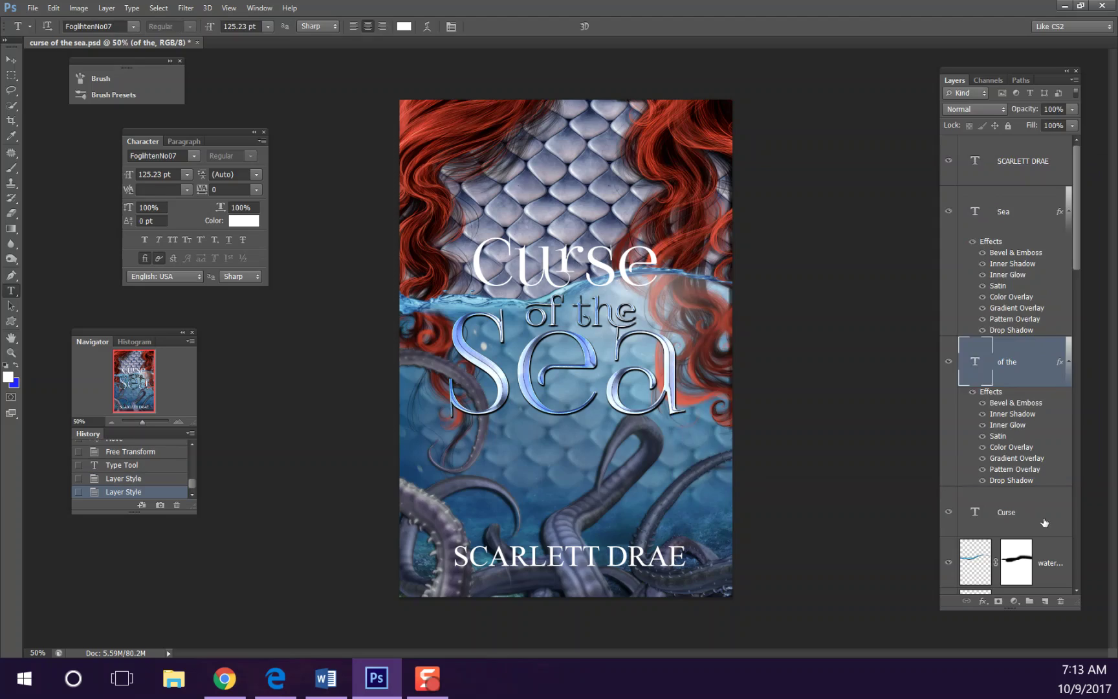
double_click(1048, 492)
left_click(974, 245)
left_click(1073, 213)
Duplicate the Sea layer for a blurred copy
left_click(178, 422)
left_click(111, 422)
left_click(177, 422)
left_click(374, 148)
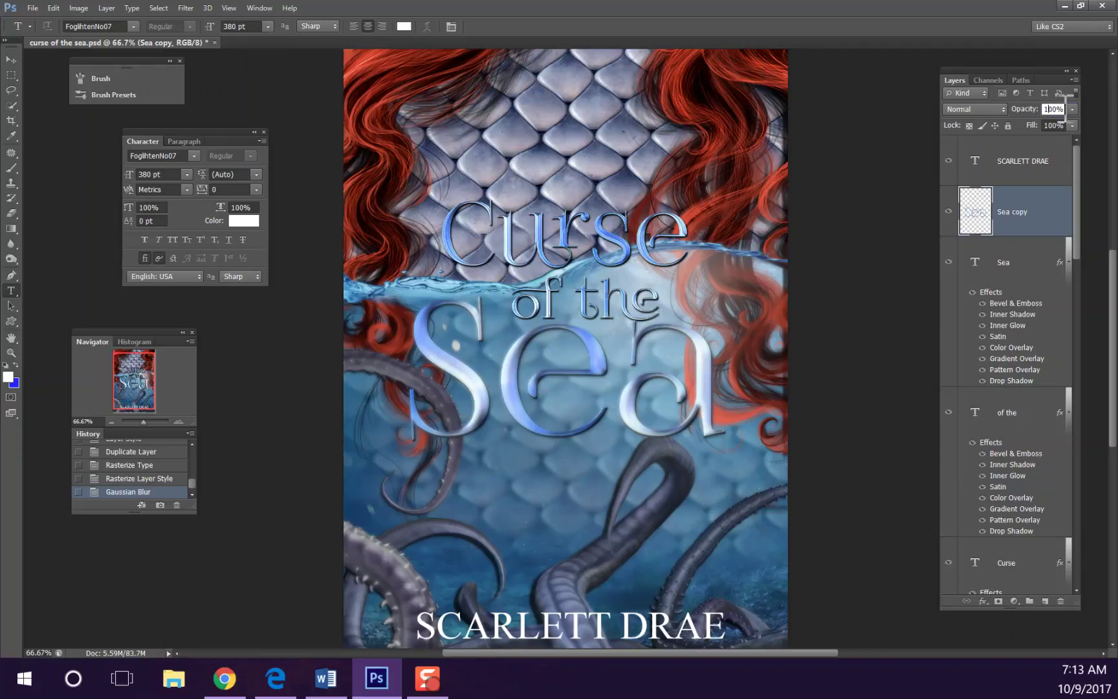
Lower the Sea copy's opacity and make a rasterized-style copy of 'of the'
left_click_drag(1009, 412, 960, 299)
right_click(961, 299)
left_click(474, 327)
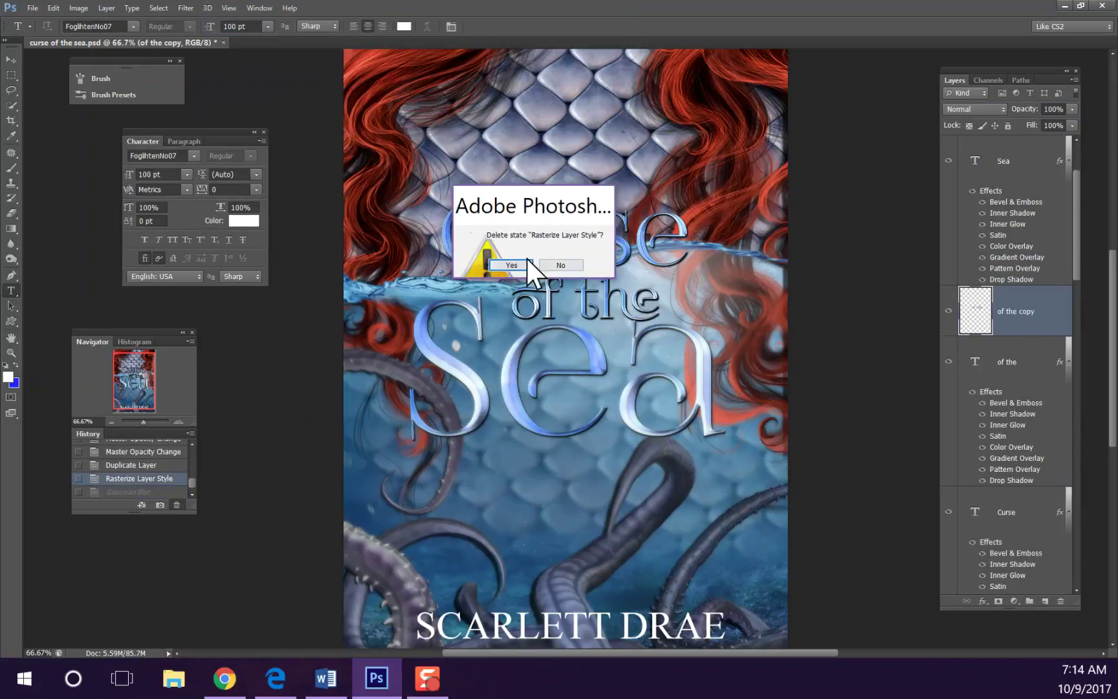
left_click(511, 265)
double_click(1029, 312)
left_click(1068, 215)
key("ctrl+j")
right_click(1029, 311)
left_click(893, 362)
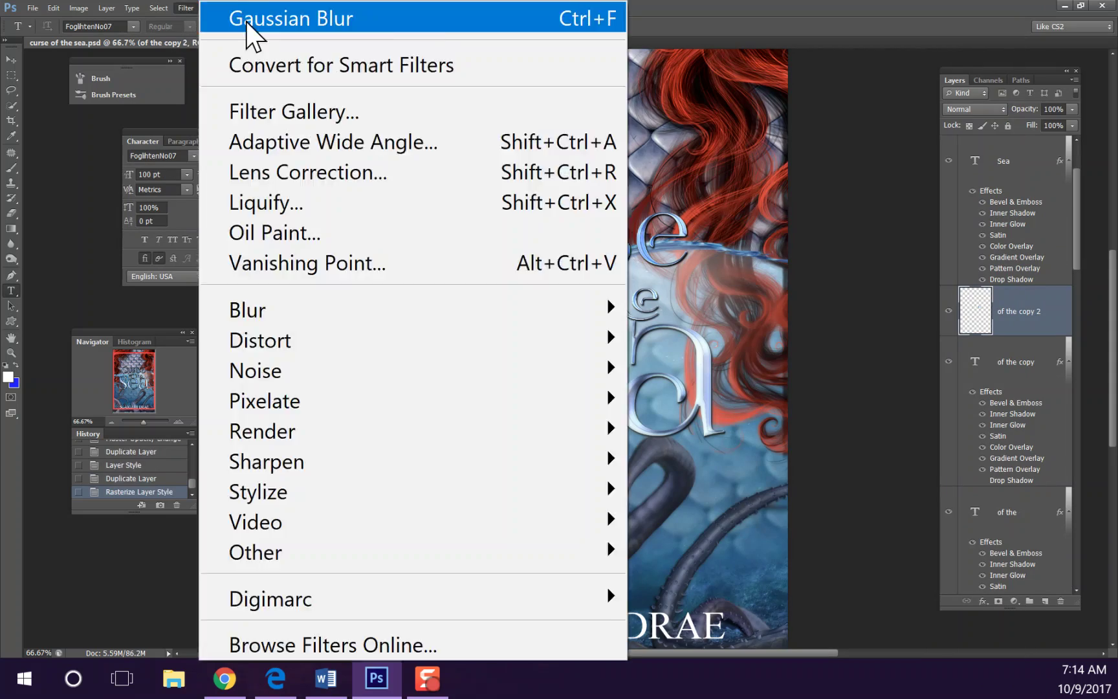
Duplicate Curse, rasterize the copy's layer style and blur it
left_click(1010, 459)
key("ctrl+j")
right_click(1036, 466)
left_click(893, 388)
left_click(186, 7)
key("ctrl+alt+z")
key("ctrl+alt+z")
Create Curse copy 2, rasterize its style and Gaussian-blur it into a glow
double_click(1029, 460)
left_click(1080, 231)
left_click(359, 149)
right_click(1029, 460)
left_click(893, 389)
left_click(186, 7)
left_click(239, 24)
Erase part of the Curse glow with a 135 px, 100% opacity eraser
left_click(51, 26)
type("135")
key("Return")
key("0")
left_click(446, 234)
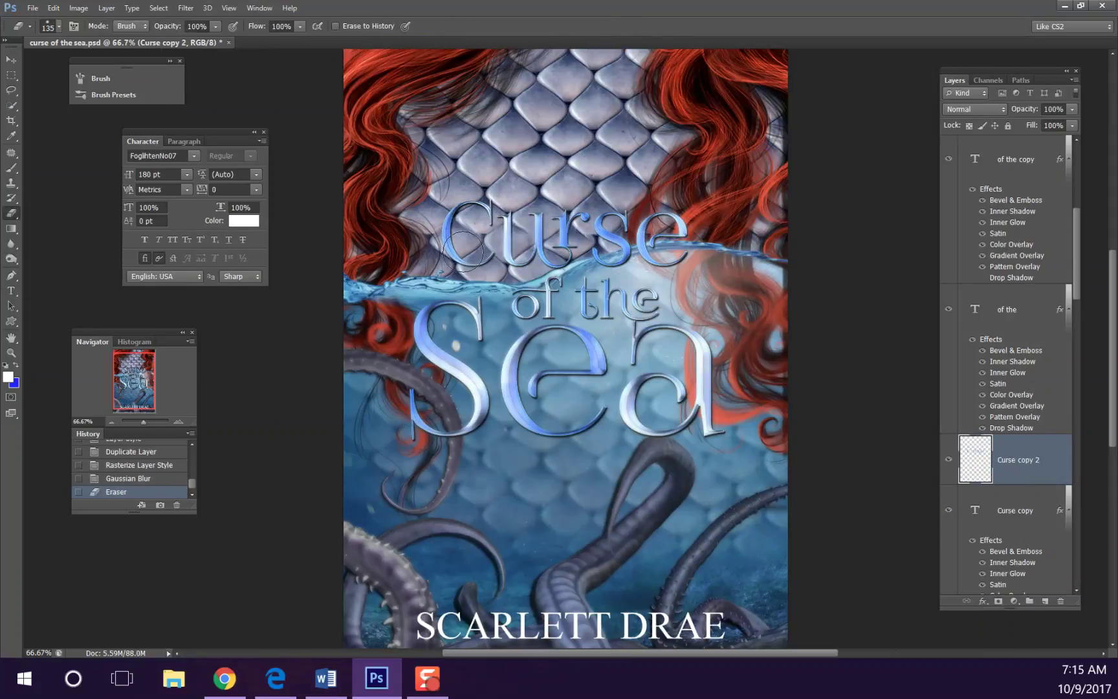
left_click_drag(144, 421, 111, 421)
left_click(179, 421)
Scroll down while placing the Layer 9 light beams above Curse copy 2, below 'of the'
scroll(1019, 212, "down", 5)
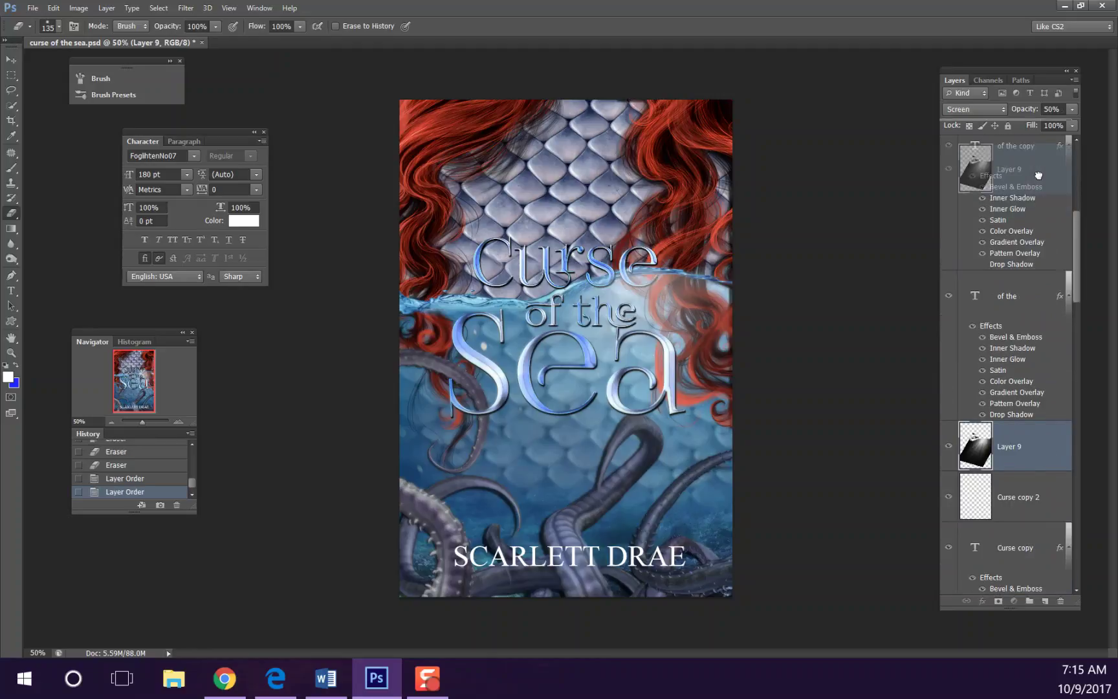